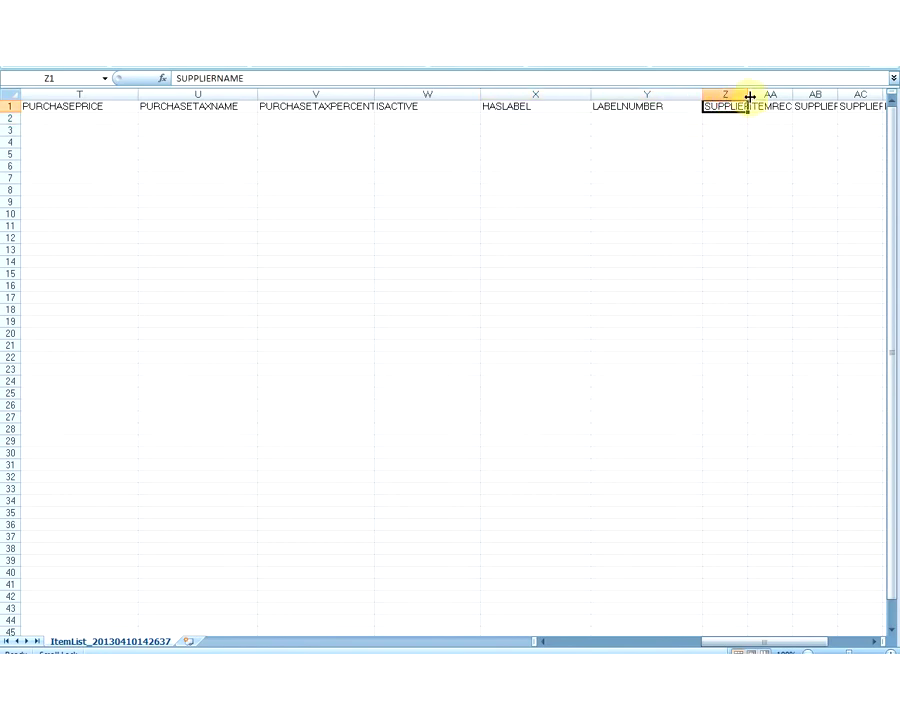
Widen columns AA, AB and AC so ITEMRECEIVEDDATE, SUPPLIERINVOICENUMBER and SUPPLIERINVOICEDATE headers fit, then check them.
{"action": "key", "text": "Return"}
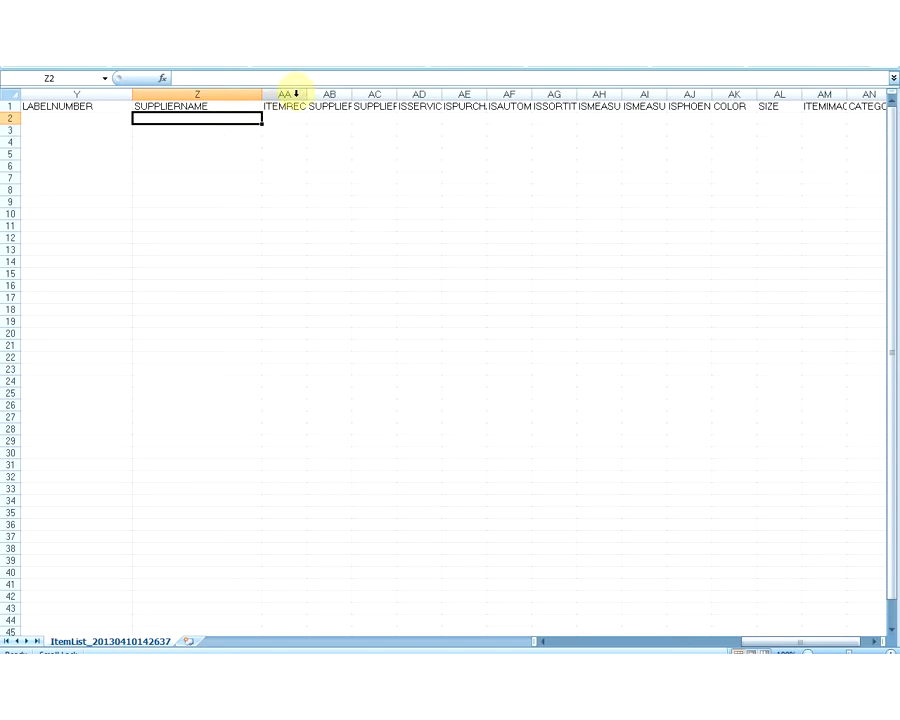
{"action": "left_click", "coordinate": [367, 104]}
{"action": "left_click_drag", "start_coordinate": [305, 94], "coordinate": [779, 94]}
{"action": "left_click", "coordinate": [440, 108]}
{"action": "left_click", "coordinate": [620, 107]}
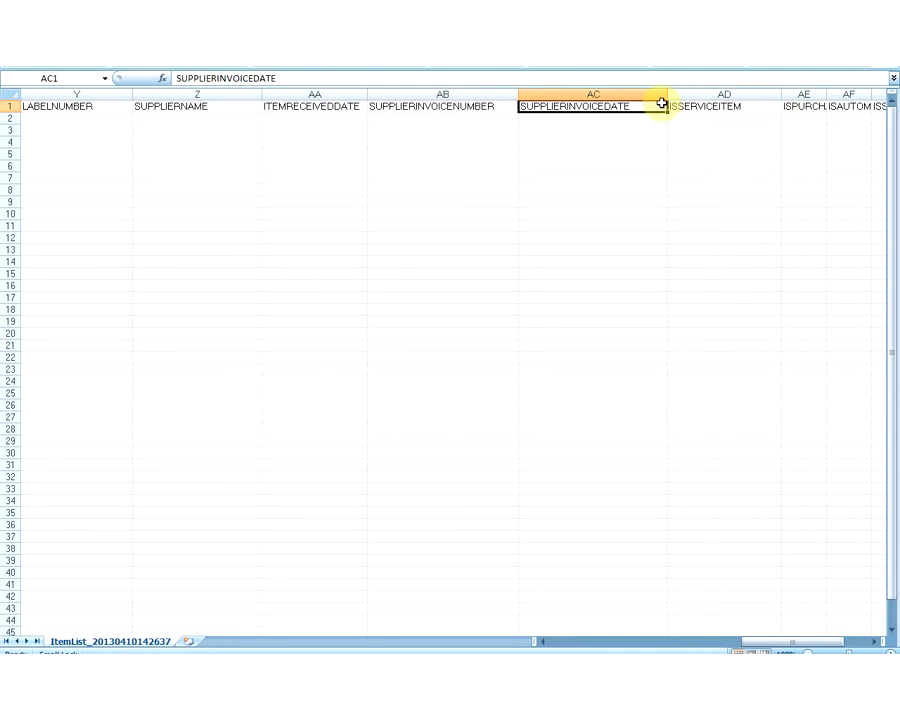
{"action": "left_click", "coordinate": [455, 104]}
{"action": "left_click", "coordinate": [331, 104]}
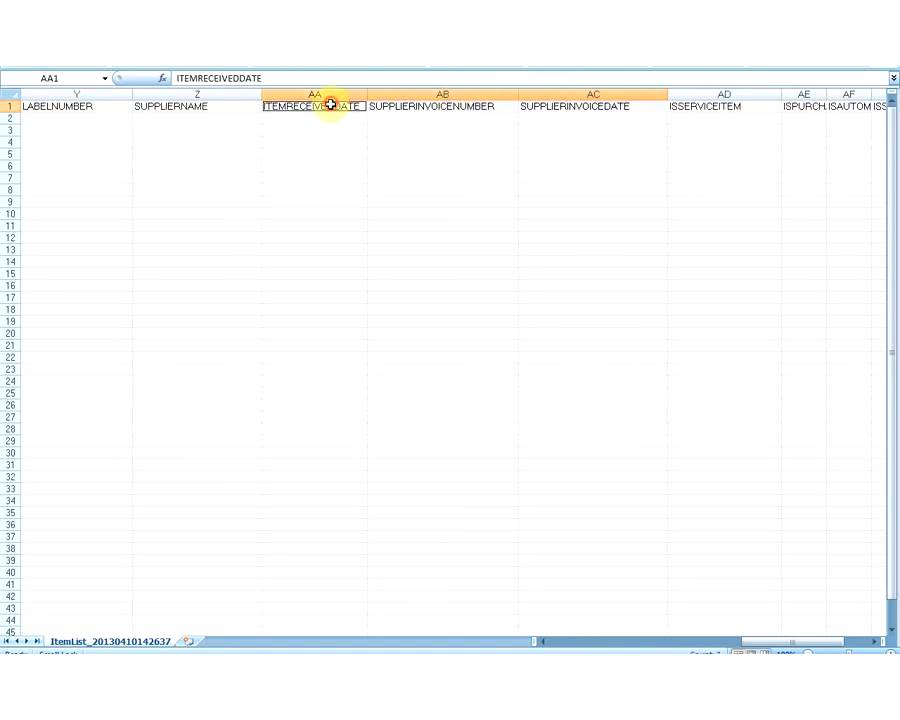
{"action": "left_click", "coordinate": [208, 102]}
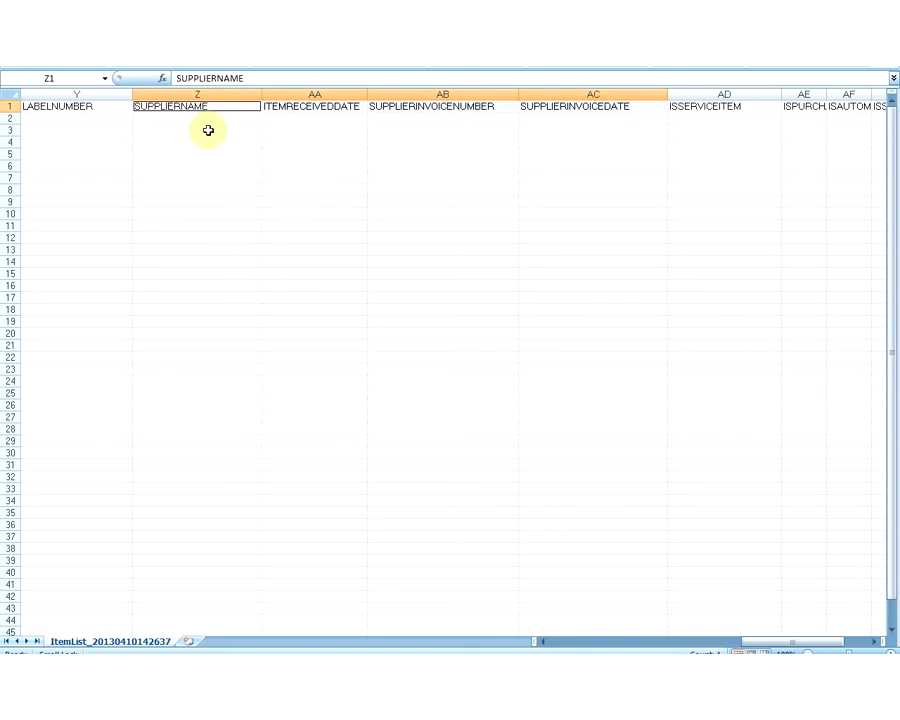
{"action": "left_click", "coordinate": [697, 105]}
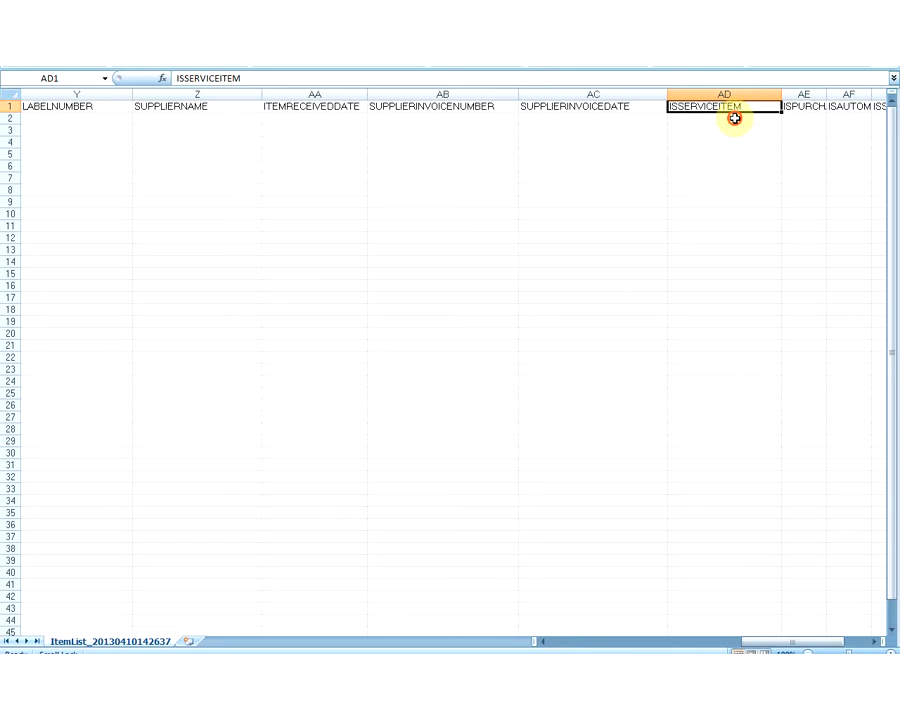
{"action": "left_click", "coordinate": [730, 117]}
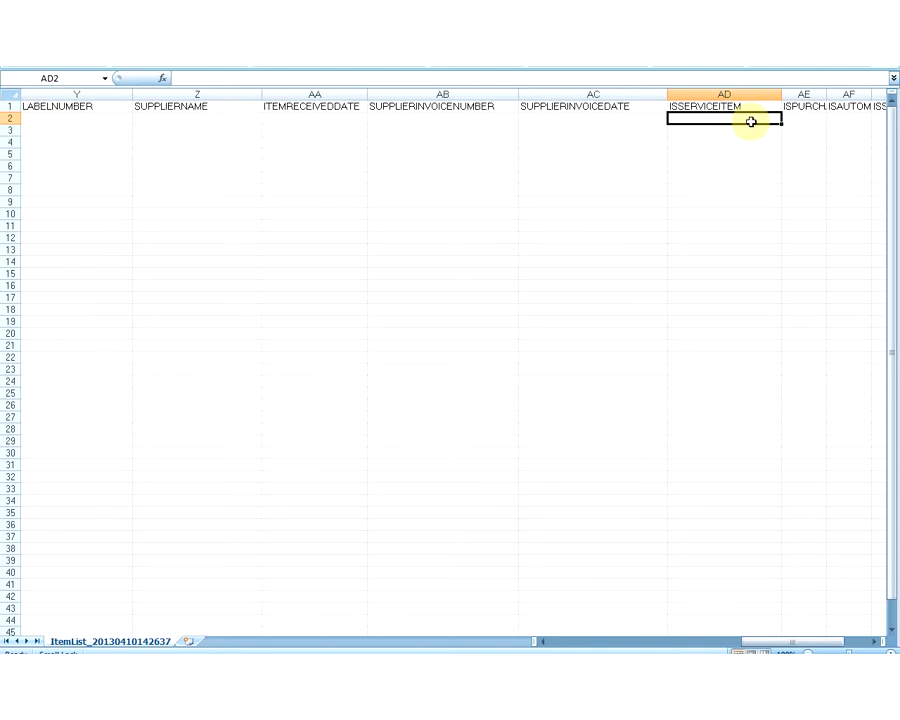
{"action": "type", "text": "Yes"}
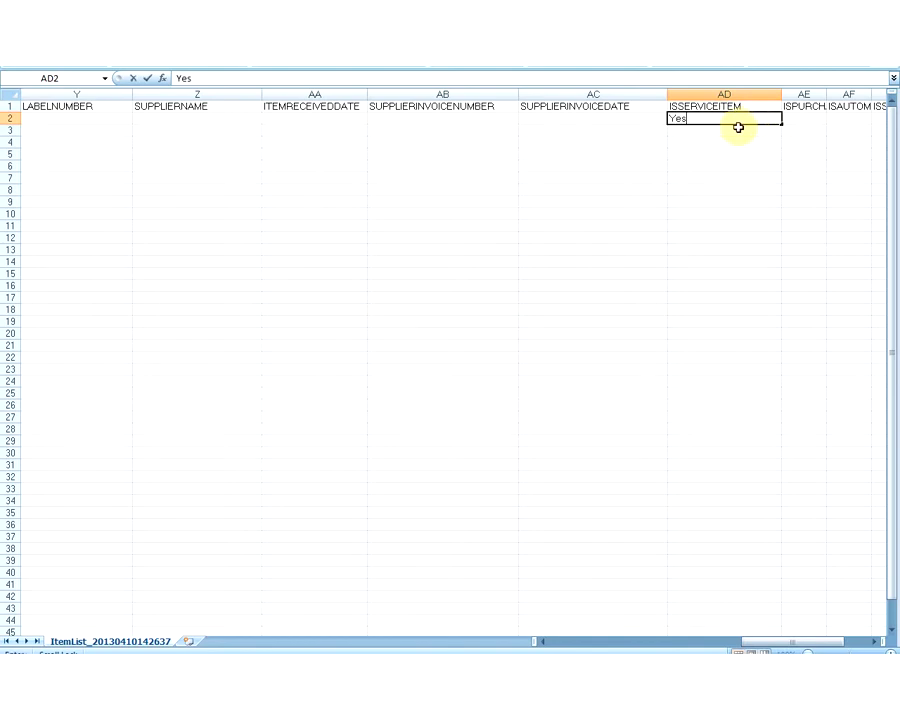
{"action": "key", "text": "BackSpace"}
{"action": "key", "text": "BackSpace"}
{"action": "key", "text": "BackSpace"}
{"action": "type", "text": "NO"}
{"action": "key", "text": "BackSpace"}
{"action": "key", "text": "BackSpace"}
Widen column AE so the ISPURCHASED header fits.
{"action": "left_click", "coordinate": [766, 640]}
{"action": "left_click_drag", "start_coordinate": [766, 640], "coordinate": [806, 640]}
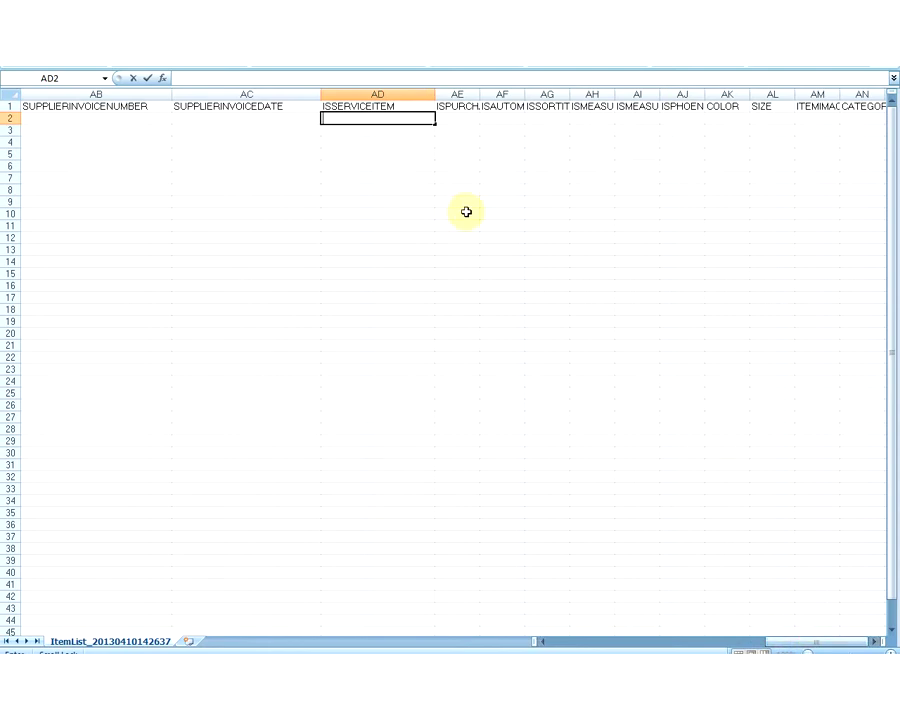
{"action": "left_click", "coordinate": [456, 105]}
{"action": "left_click_drag", "start_coordinate": [480, 94], "coordinate": [551, 94]}
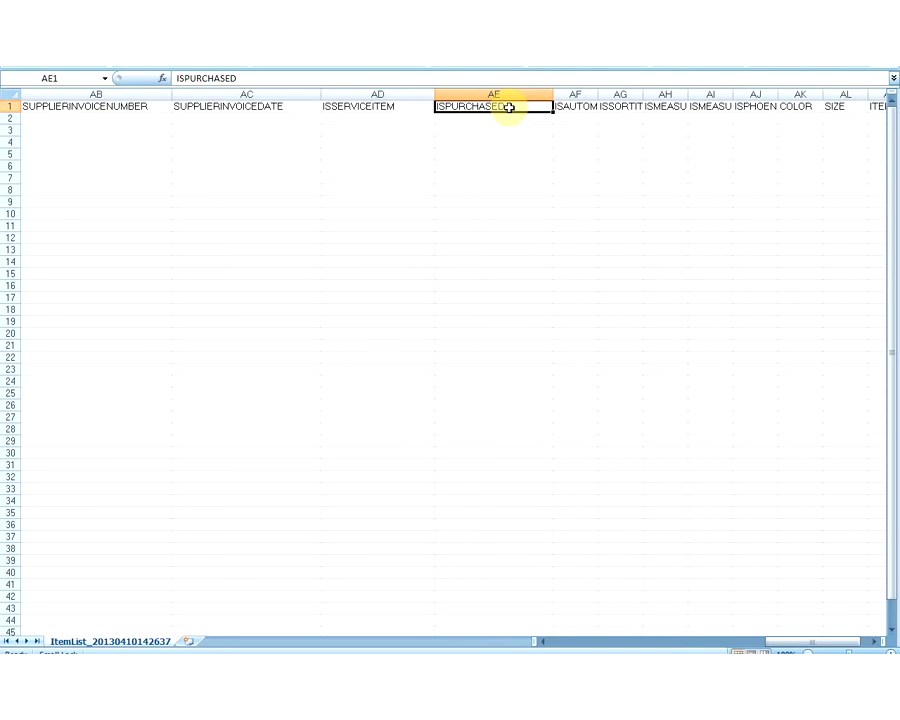
Enter NO in AE2, recheck the supplier headers, then clear AE2 again.
{"action": "left_click", "coordinate": [512, 117]}
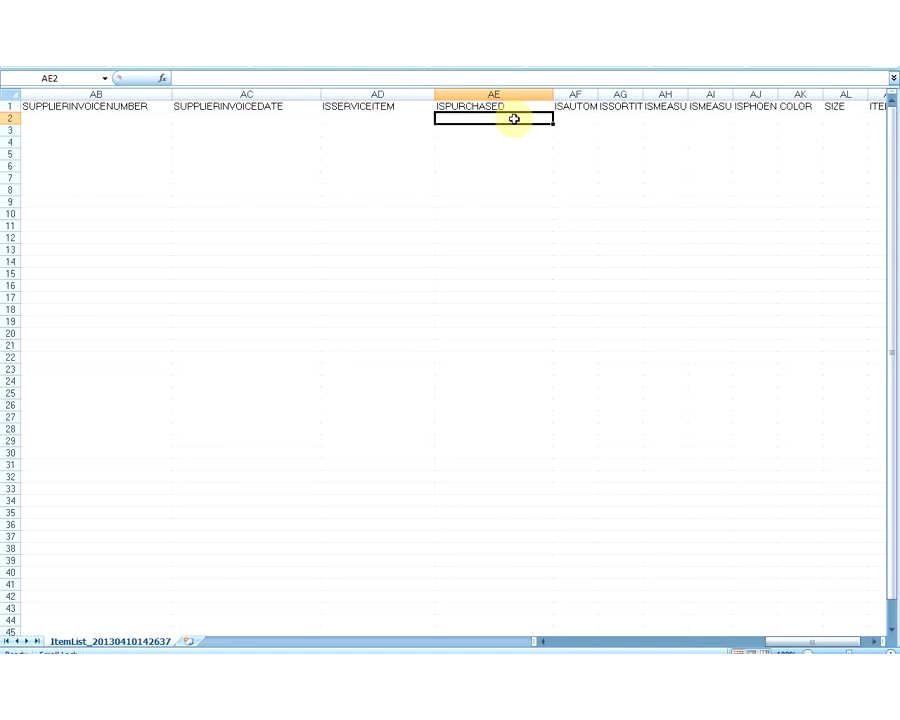
{"action": "type", "text": "NO"}
{"action": "left_click", "coordinate": [310, 106]}
{"action": "left_click", "coordinate": [287, 105]}
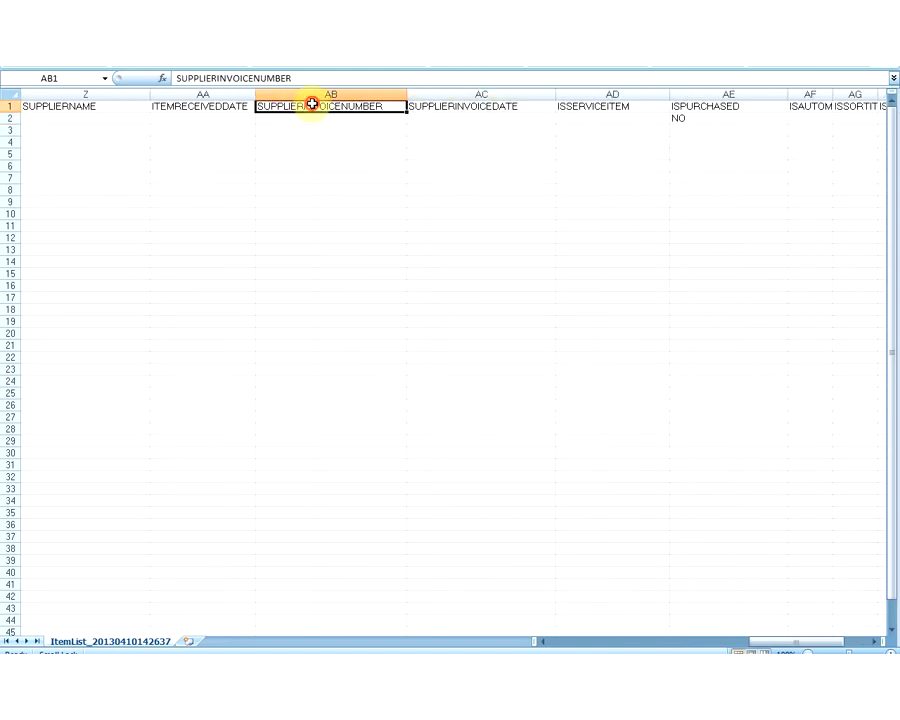
{"action": "left_click", "coordinate": [224, 107]}
{"action": "left_click", "coordinate": [205, 108]}
{"action": "left_click", "coordinate": [310, 105]}
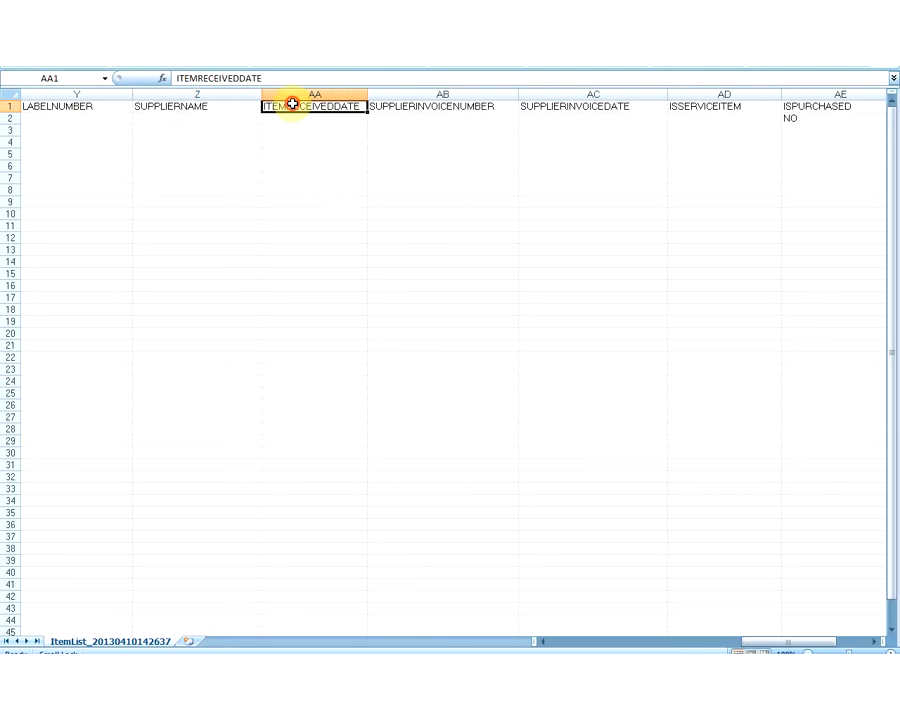
{"action": "left_click", "coordinate": [405, 105]}
{"action": "left_click", "coordinate": [575, 106]}
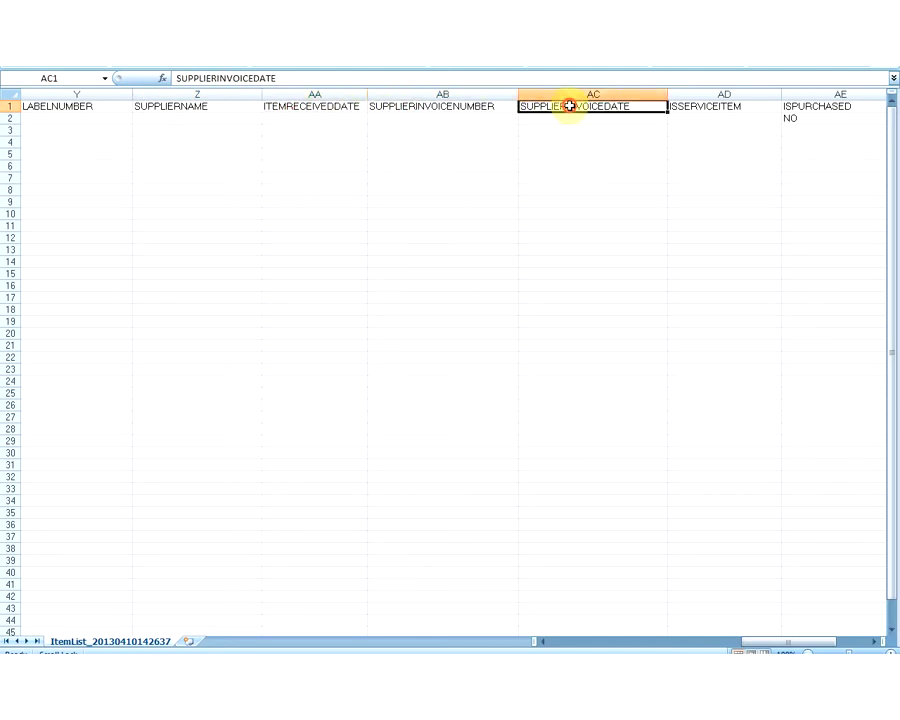
{"action": "left_click", "coordinate": [819, 117]}
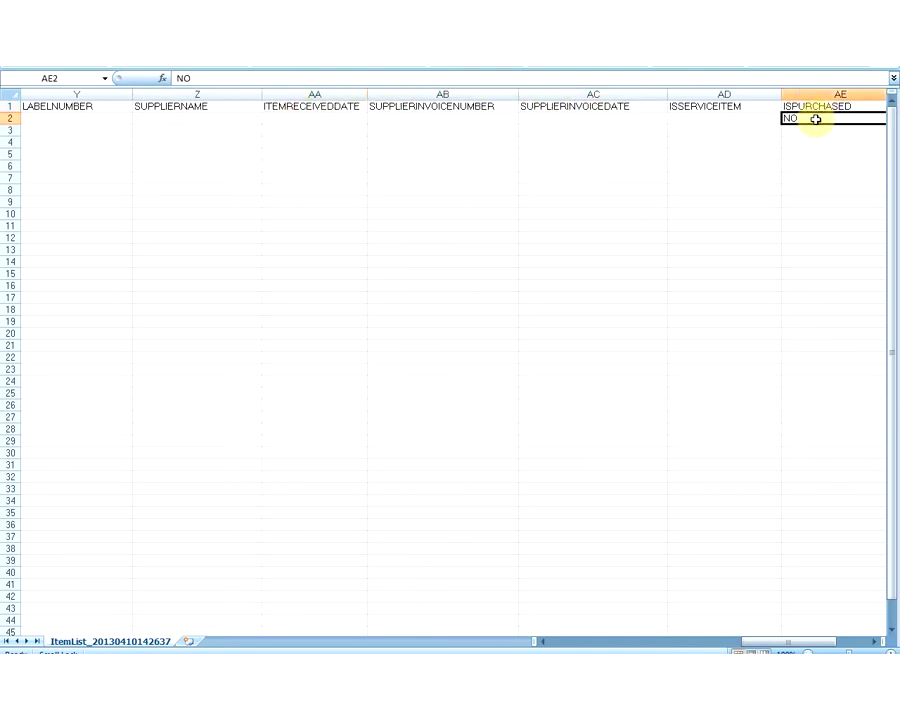
{"action": "key", "text": "BackSpace"}
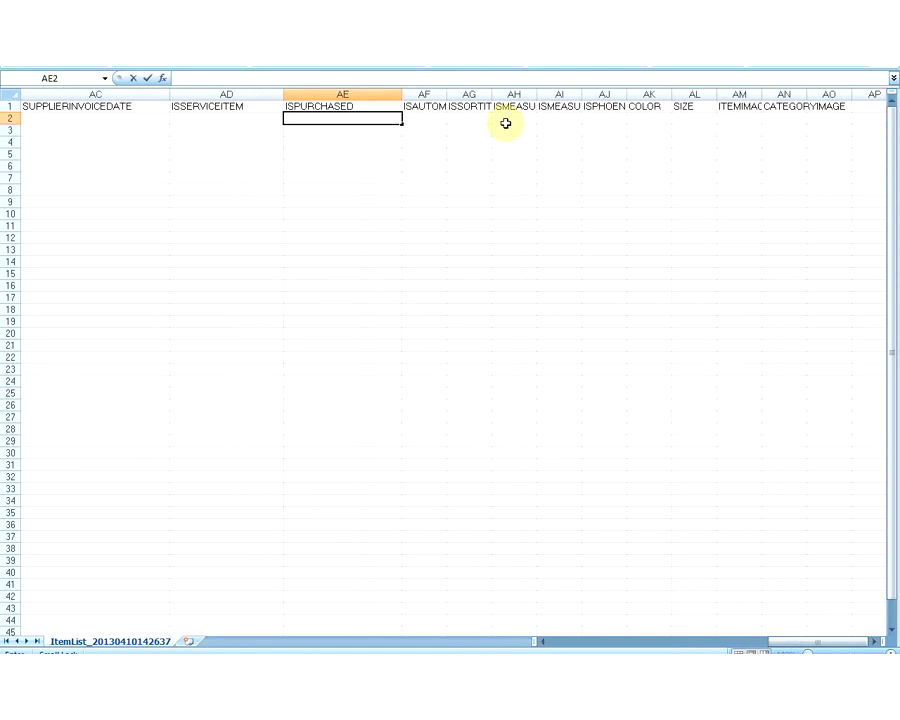
Widen AF, AG and AH one by one to fit ISAUTOMAKE, ISSORTITEM and ISMEASUREDATTHETIMEOFSALE.
{"action": "left_click", "coordinate": [422, 108]}
{"action": "left_click_drag", "start_coordinate": [446, 96], "coordinate": [512, 98]}
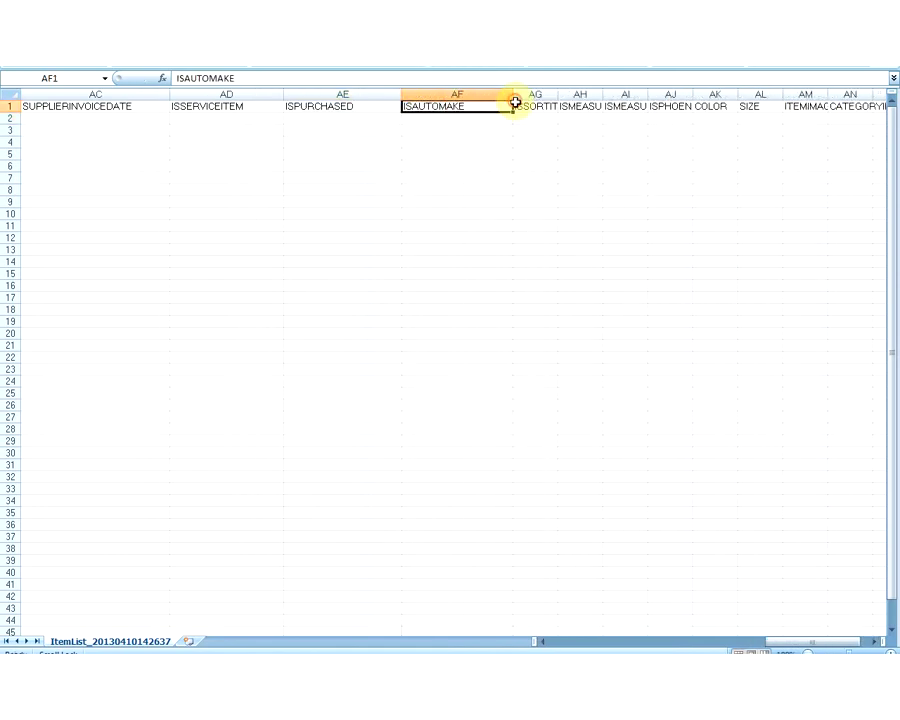
{"action": "left_click", "coordinate": [470, 118]}
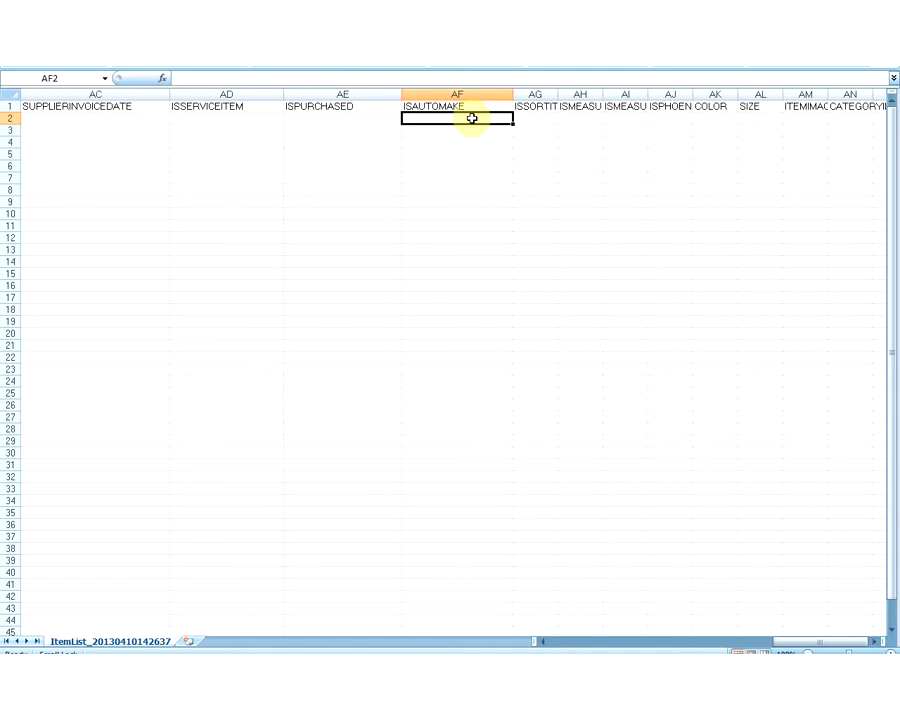
{"action": "left_click", "coordinate": [532, 106]}
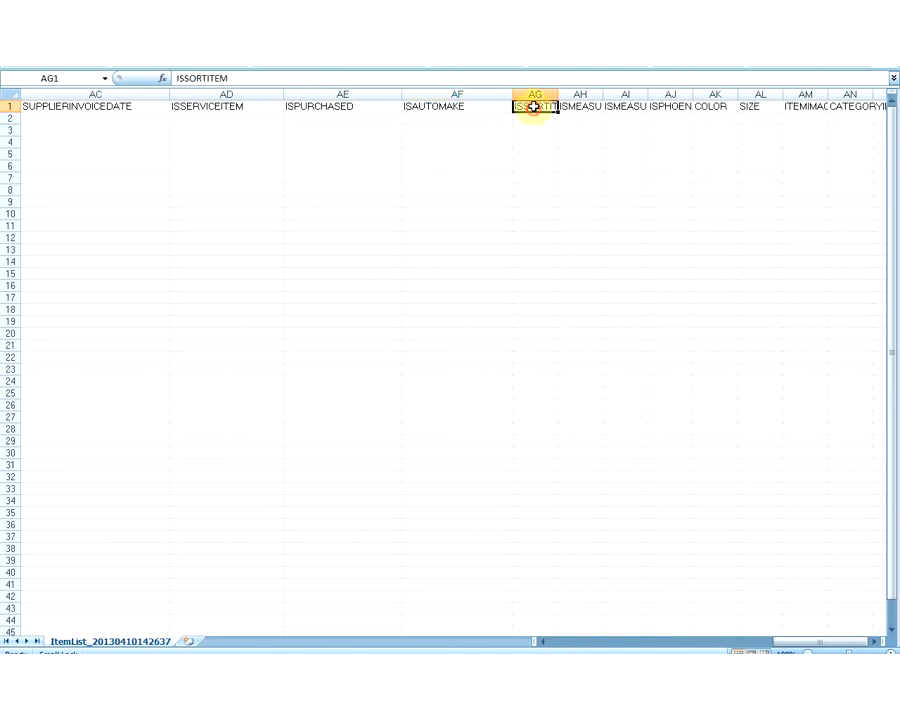
{"action": "left_click_drag", "start_coordinate": [557, 95], "coordinate": [614, 94]}
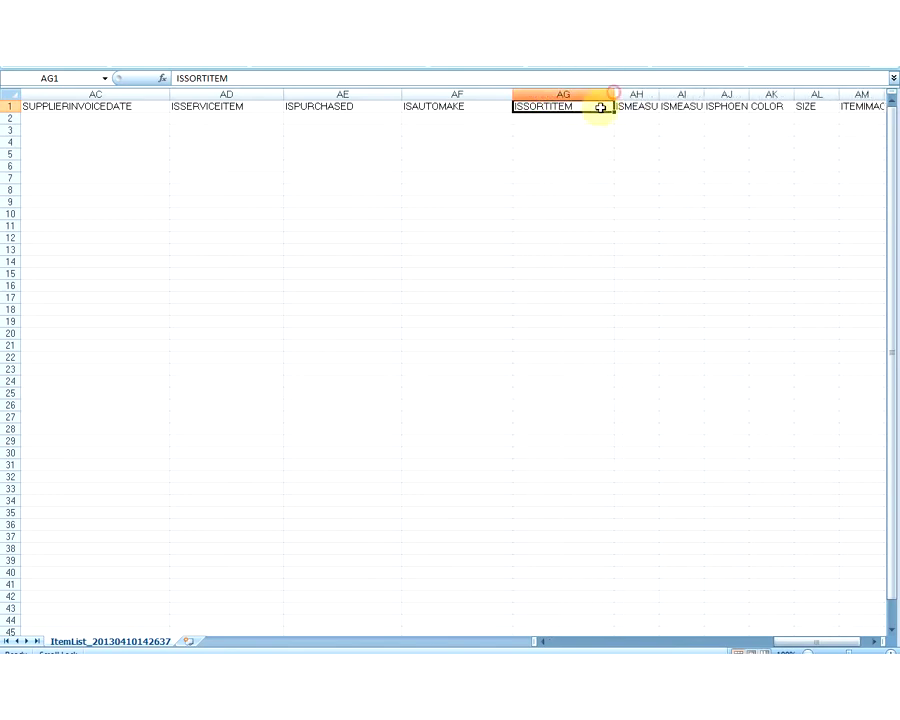
{"action": "left_click", "coordinate": [571, 120]}
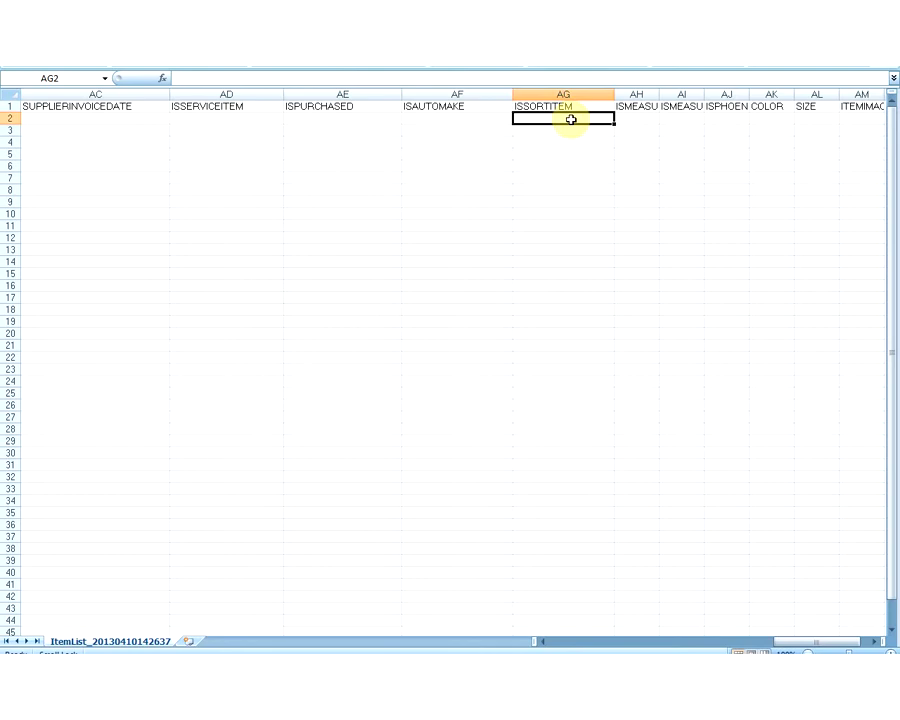
{"action": "left_click", "coordinate": [625, 106]}
{"action": "left_click_drag", "start_coordinate": [659, 96], "coordinate": [788, 92]}
{"action": "left_click", "coordinate": [750, 121]}
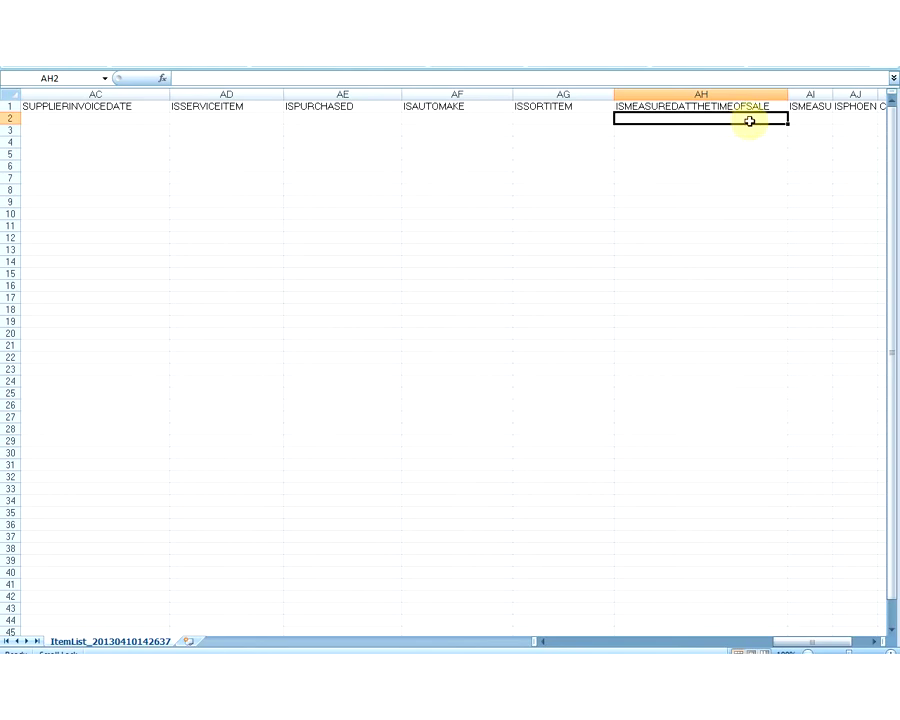
Widen column AI so the ISMEASUREDINWEIGHT header fits.
{"action": "left_click", "coordinate": [813, 106]}
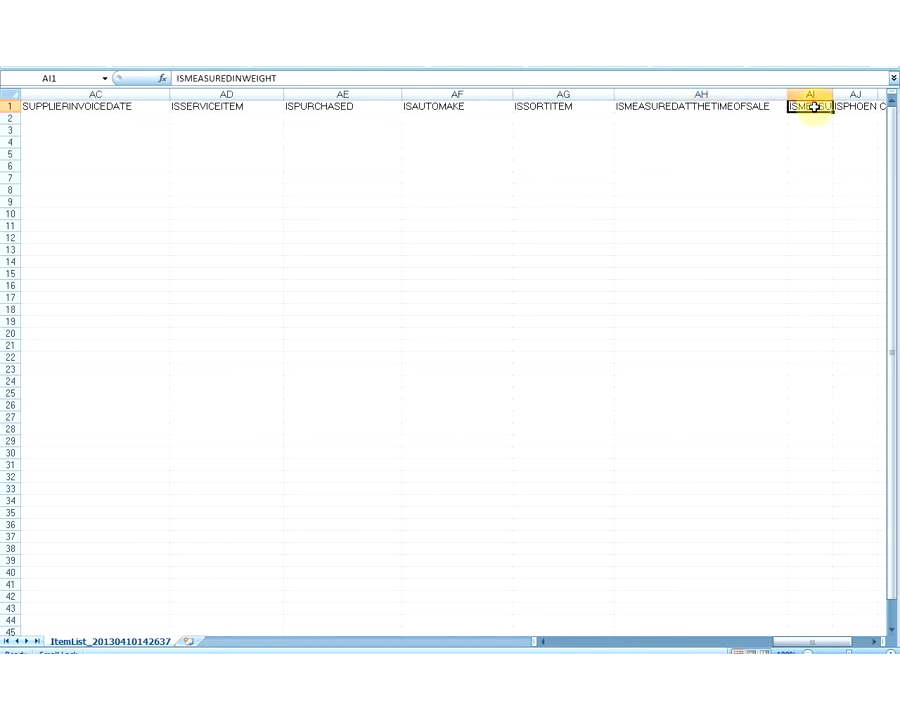
{"action": "left_click_drag", "start_coordinate": [834, 94], "coordinate": [890, 94]}
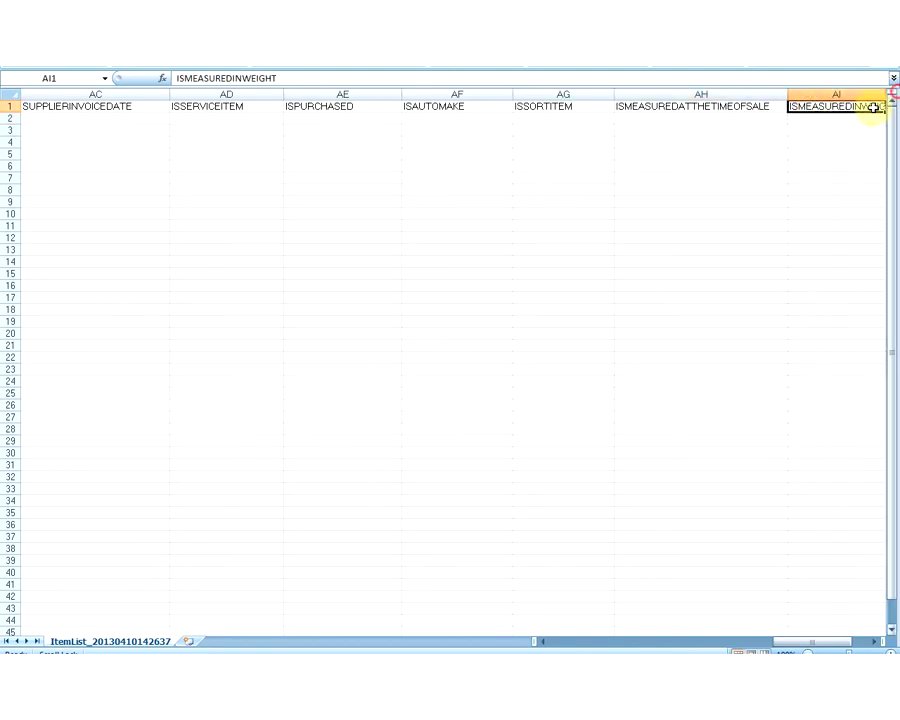
{"action": "left_click_drag", "start_coordinate": [843, 649], "coordinate": [886, 645]}
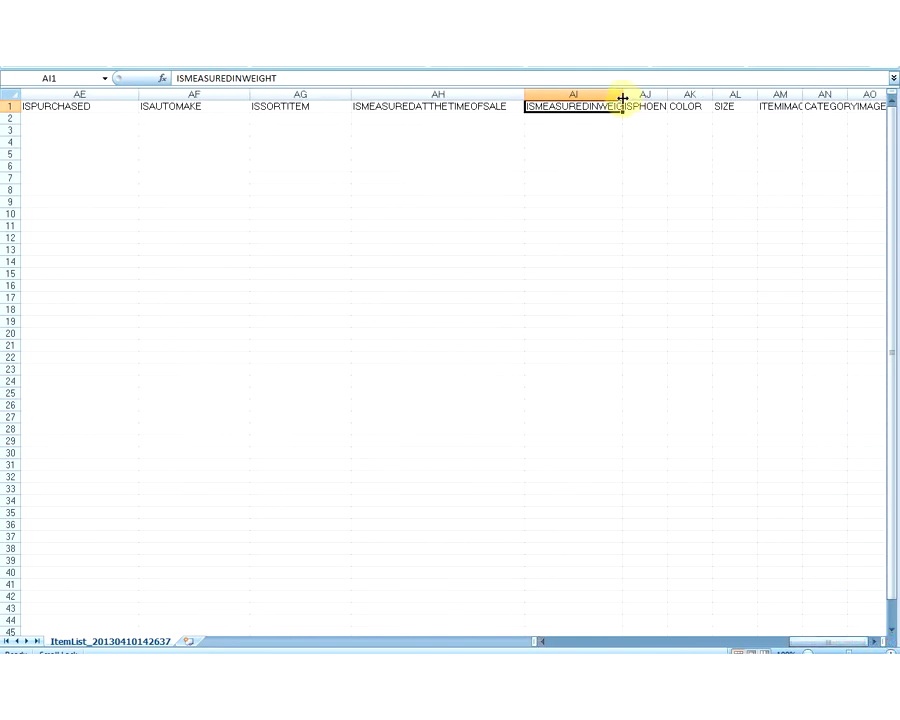
{"action": "left_click_drag", "start_coordinate": [625, 94], "coordinate": [704, 95]}
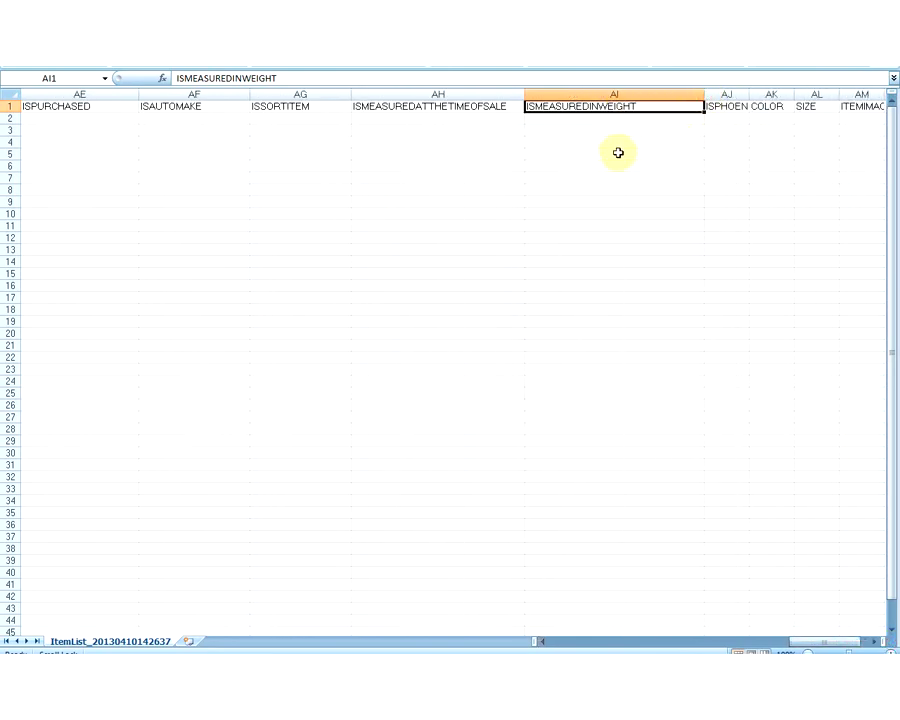
{"action": "left_click", "coordinate": [583, 119]}
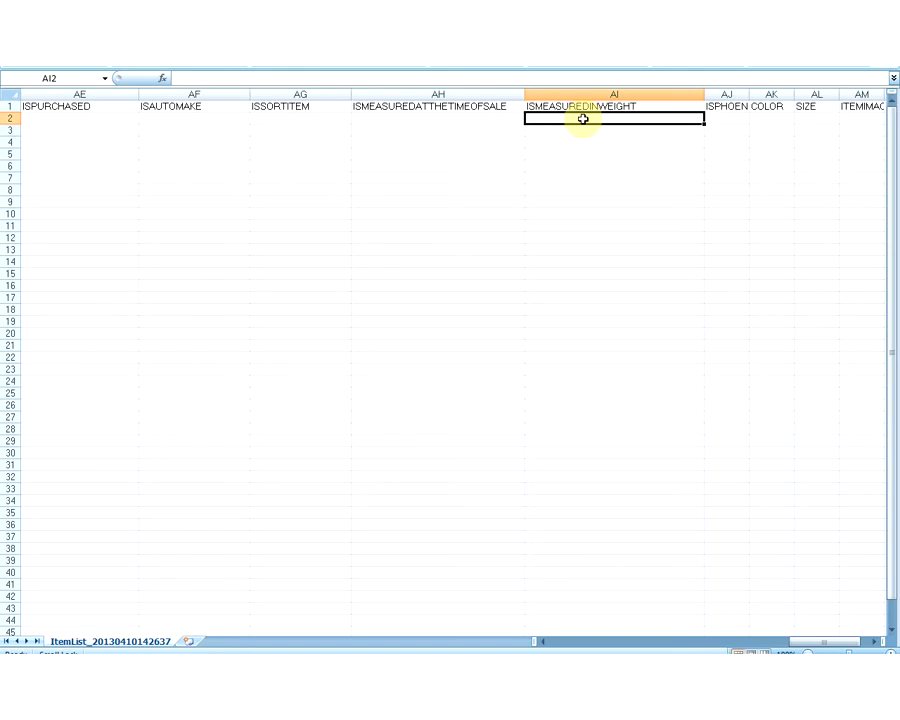
Widen column AJ to fit ISPHOENIXWEIGHINGSCALEUSED, then move along row 2 to the SIZE cell.
{"action": "left_click", "coordinate": [745, 104]}
{"action": "left_click_drag", "start_coordinate": [747, 94], "coordinate": [876, 88]}
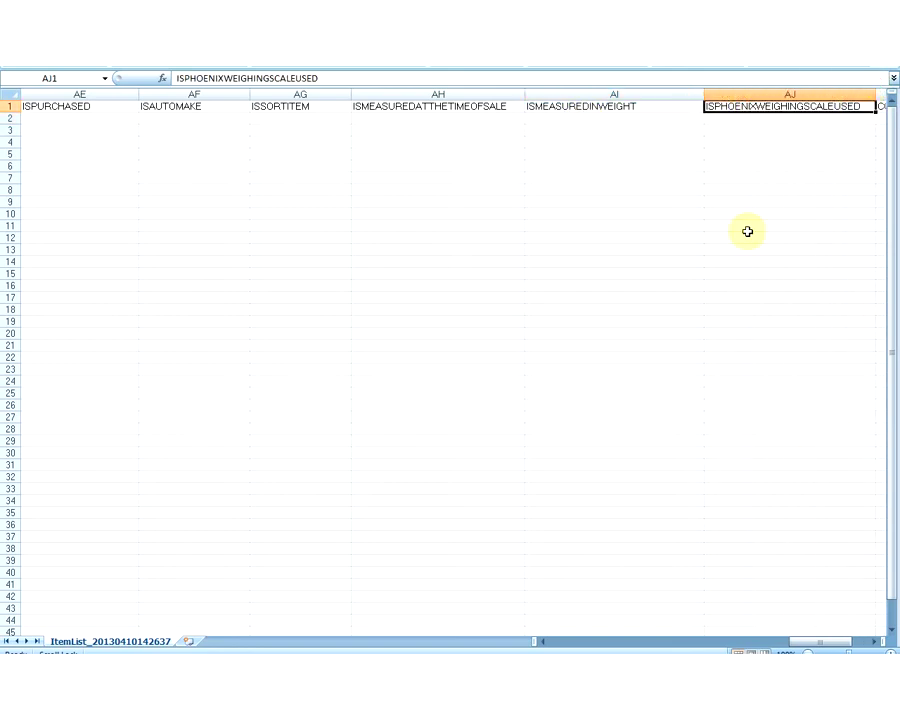
{"action": "left_click", "coordinate": [712, 118]}
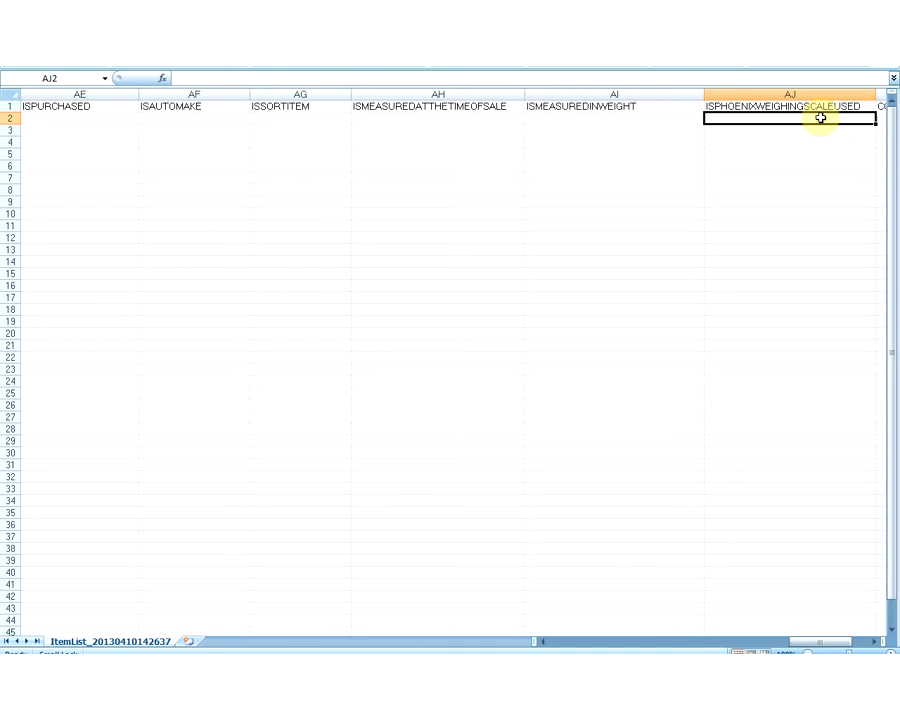
{"action": "left_click", "coordinate": [669, 118]}
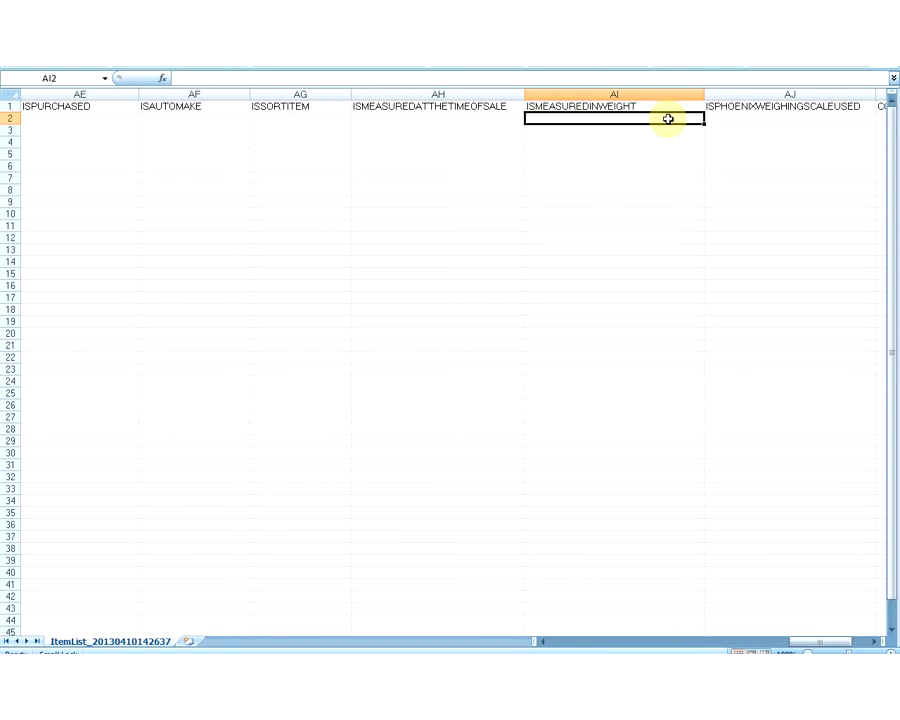
{"action": "left_click", "coordinate": [719, 116]}
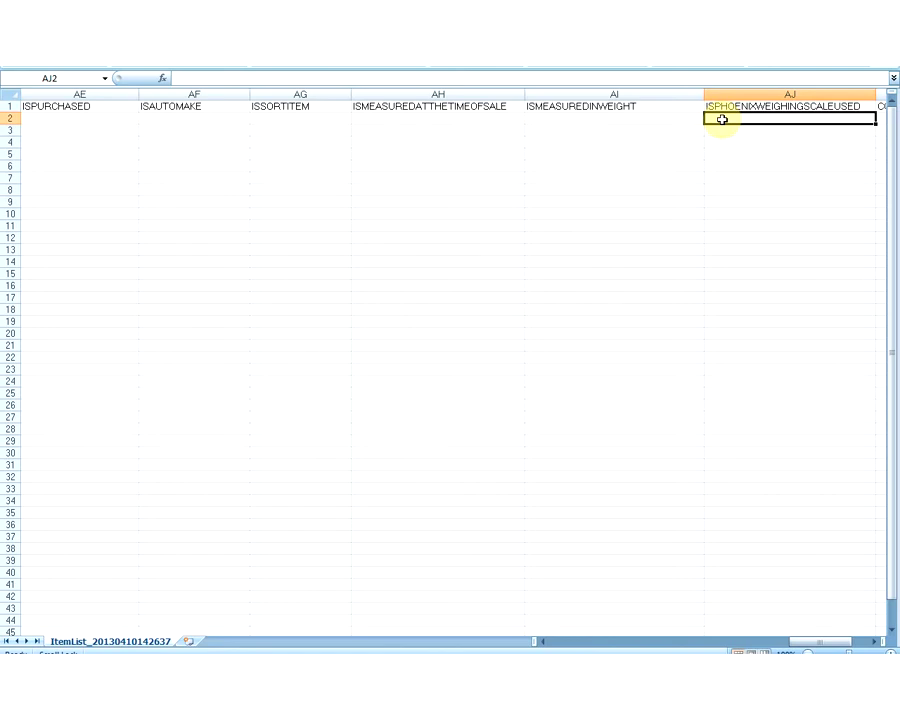
{"action": "scroll", "coordinate": [700, 112], "scroll_direction": "right", "scroll_amount": 2}
{"action": "left_click", "coordinate": [690, 118]}
{"action": "left_click", "coordinate": [729, 121]}
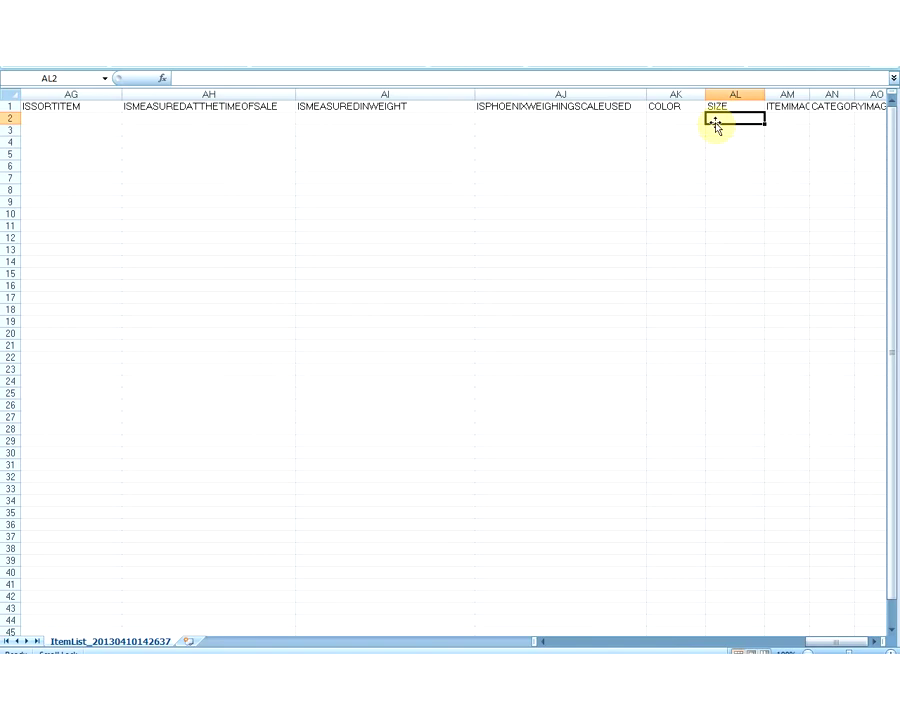
Widen the ITEMIMAGE column AM and start editing cell AM2.
{"action": "left_click", "coordinate": [680, 118]}
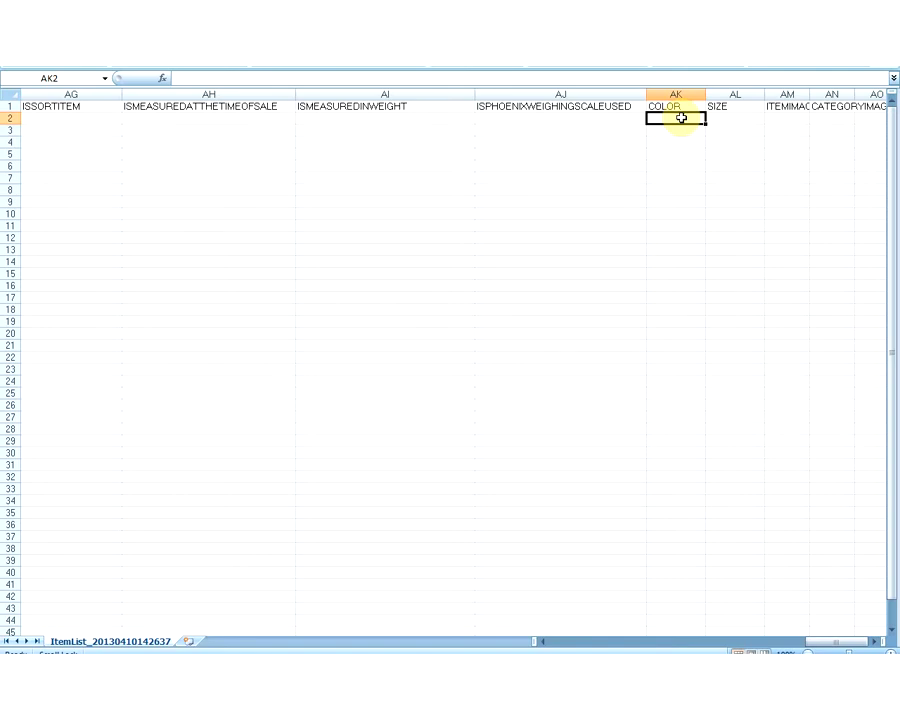
{"action": "left_click", "coordinate": [792, 105]}
{"action": "left_click_drag", "start_coordinate": [810, 96], "coordinate": [877, 95]}
{"action": "left_click", "coordinate": [784, 119]}
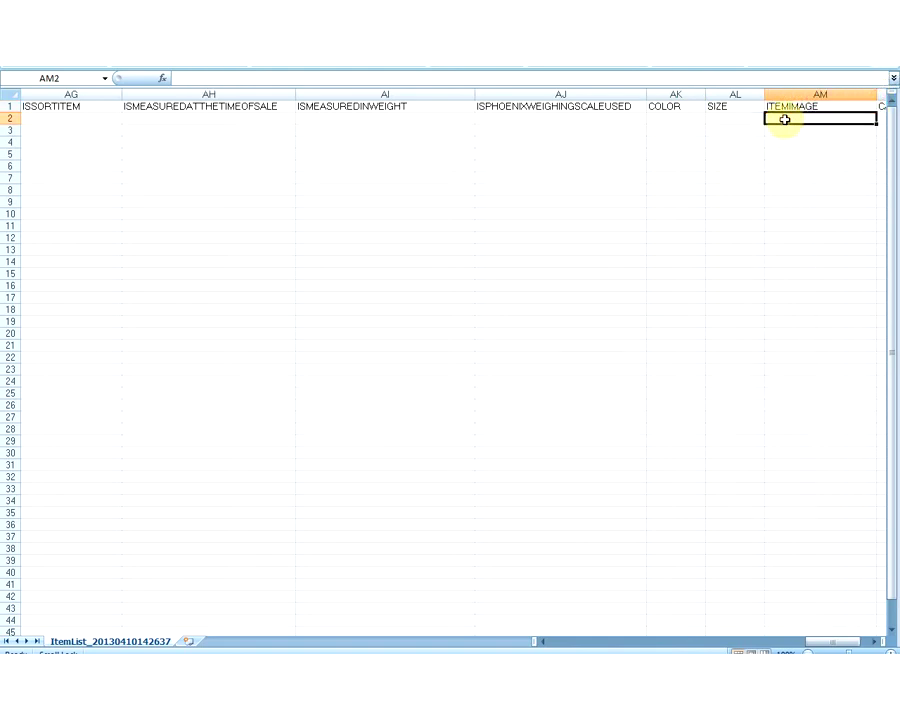
{"action": "double_click", "coordinate": [782, 118]}
{"action": "left_click", "coordinate": [792, 116]}
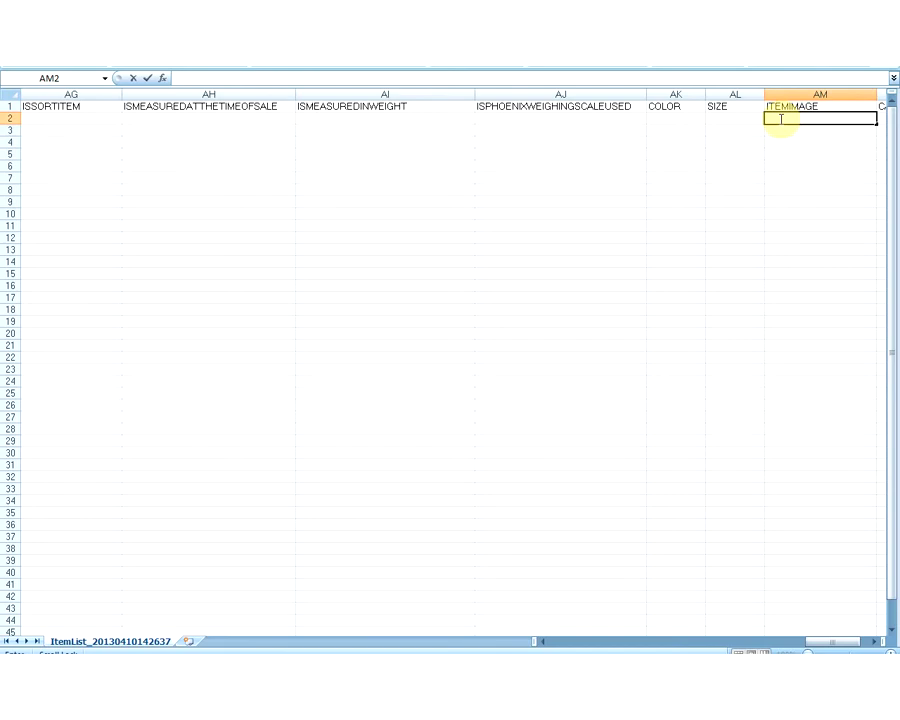
Paste the Documents folder image path for nr.jpg into AM2 and check the neighbouring cells.
{"action": "type", "text": "C:\\Users\\Gincy\\Documents"}
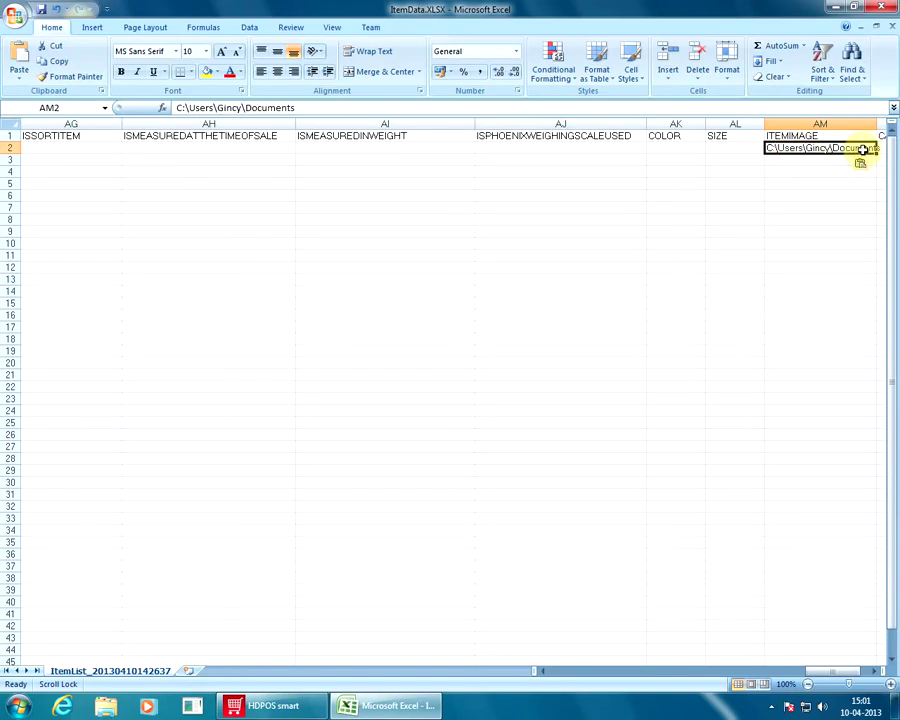
{"action": "scroll", "coordinate": [862, 148], "scroll_direction": "right", "scroll_amount": 2}
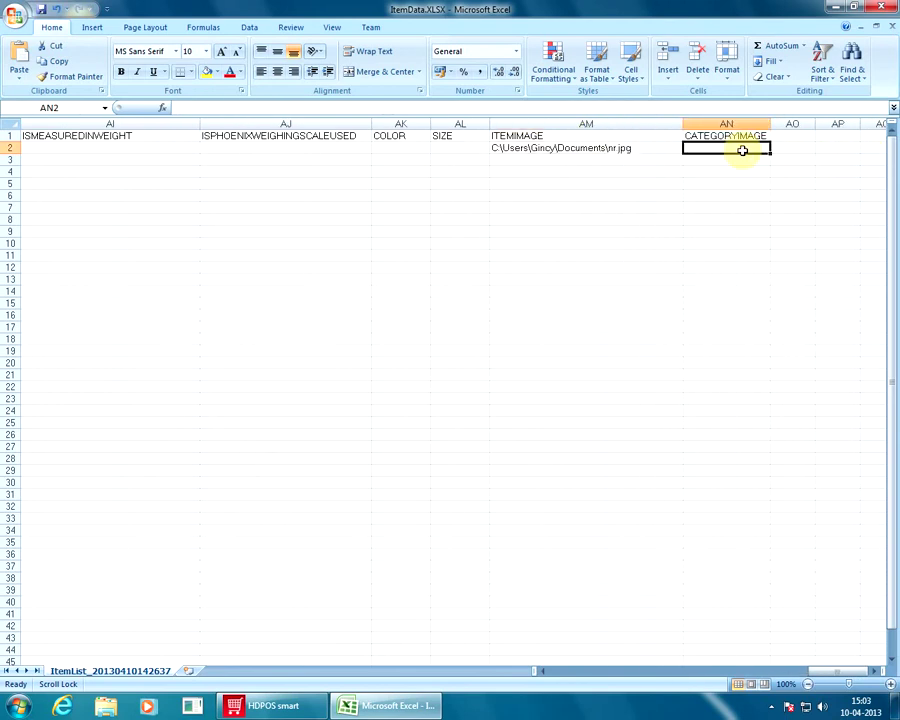
{"action": "left_click", "coordinate": [612, 150]}
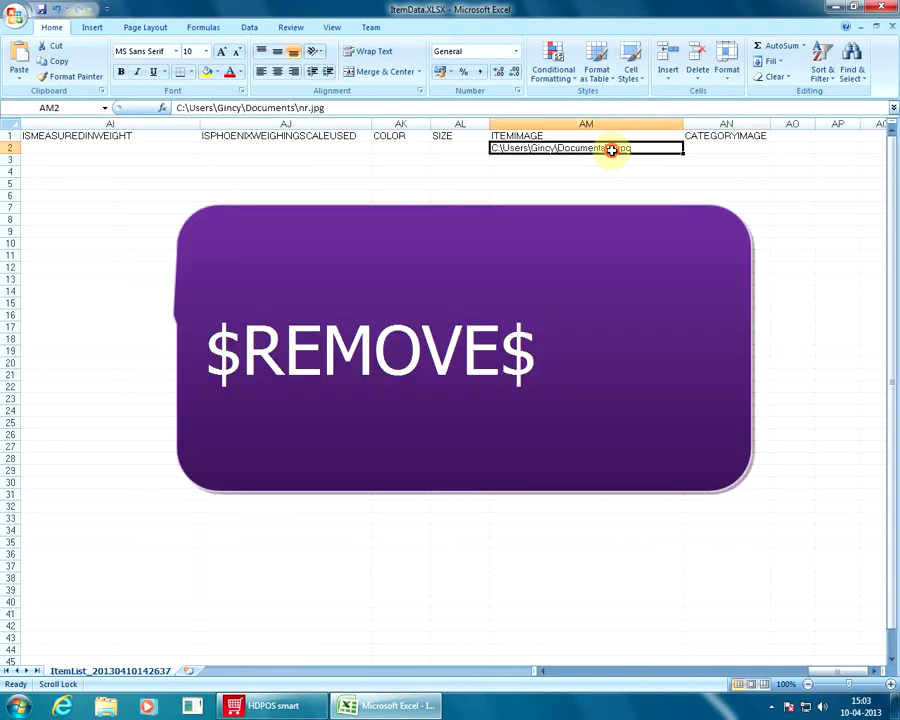
{"action": "left_click", "coordinate": [706, 147]}
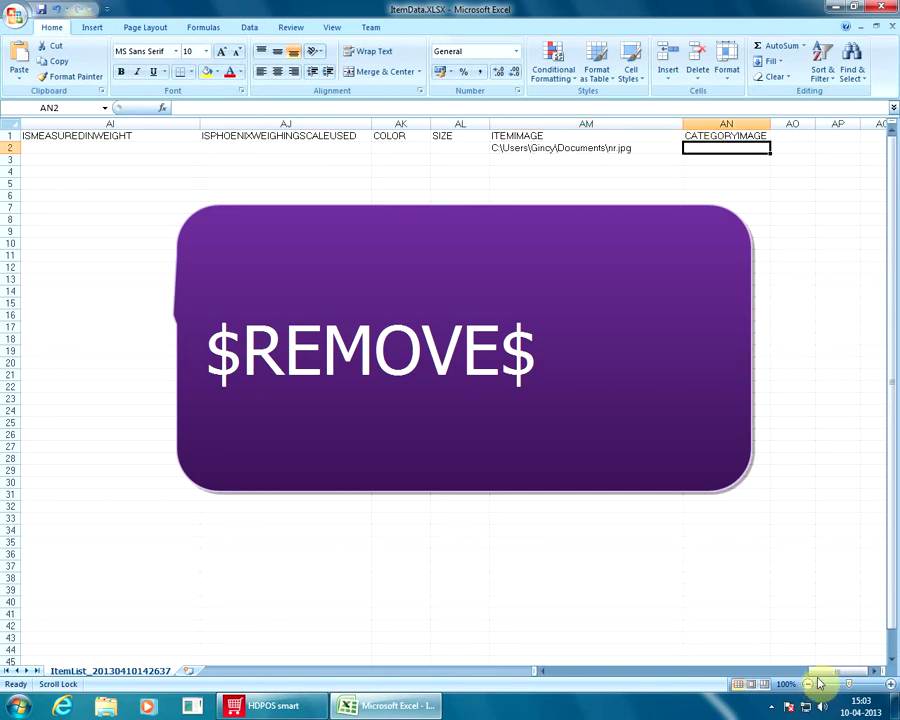
{"action": "left_click", "coordinate": [855, 672]}
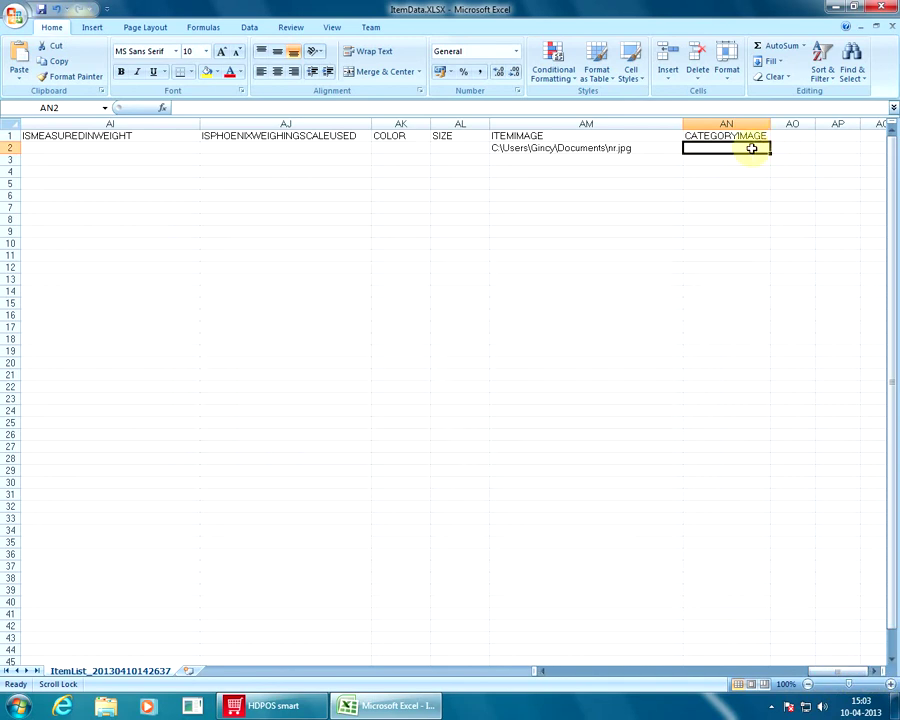
{"action": "left_click", "coordinate": [796, 135]}
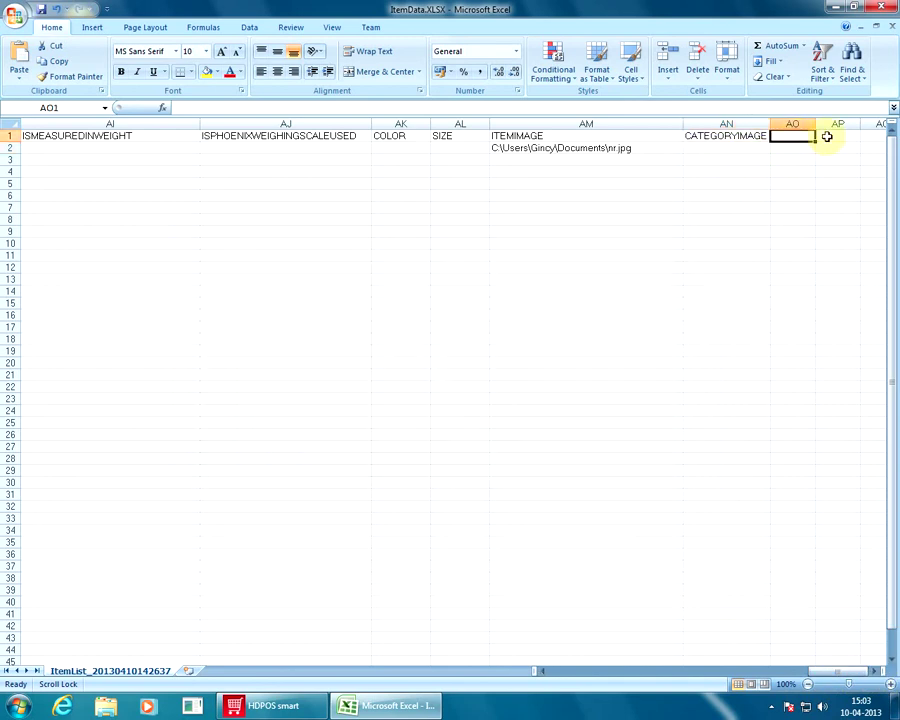
{"action": "left_click", "coordinate": [828, 137]}
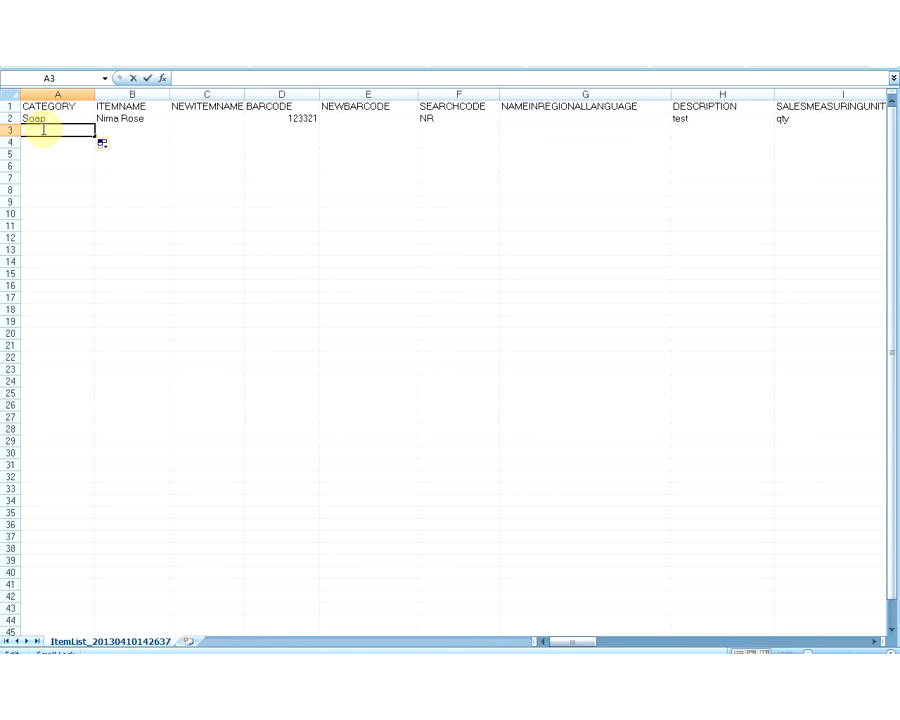
Copy the Soap category down to rows 3–4 and name the items Margo and Cinthol.
{"action": "key", "text": "Escape"}
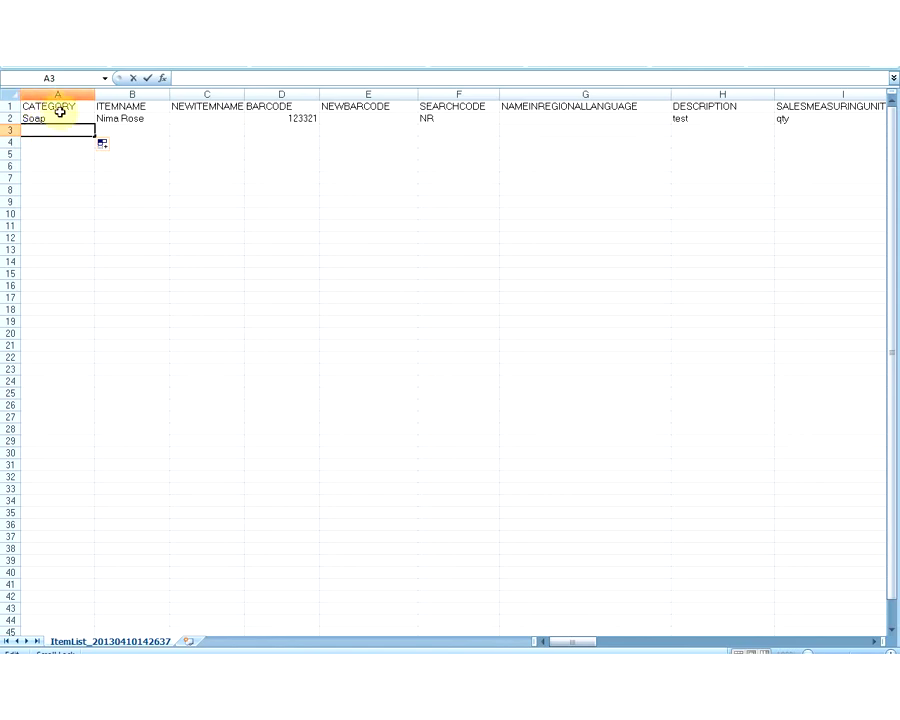
{"action": "left_click_drag", "start_coordinate": [95, 136], "coordinate": [94, 147]}
{"action": "key", "text": "Up"}
{"action": "left_click", "coordinate": [135, 130]}
{"action": "type", "text": "Margo"}
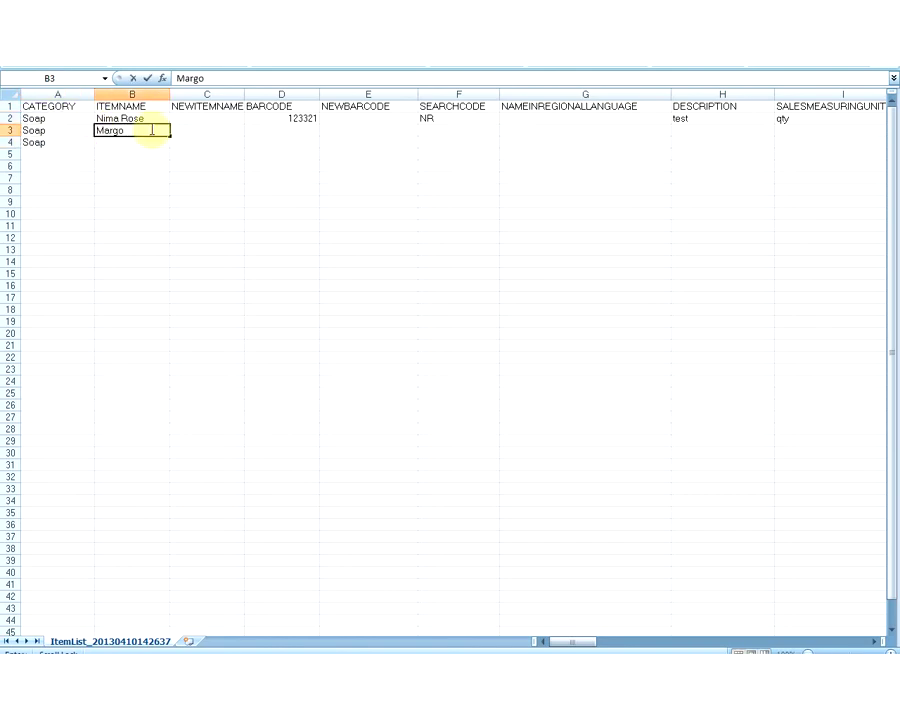
{"action": "key", "text": "Return"}
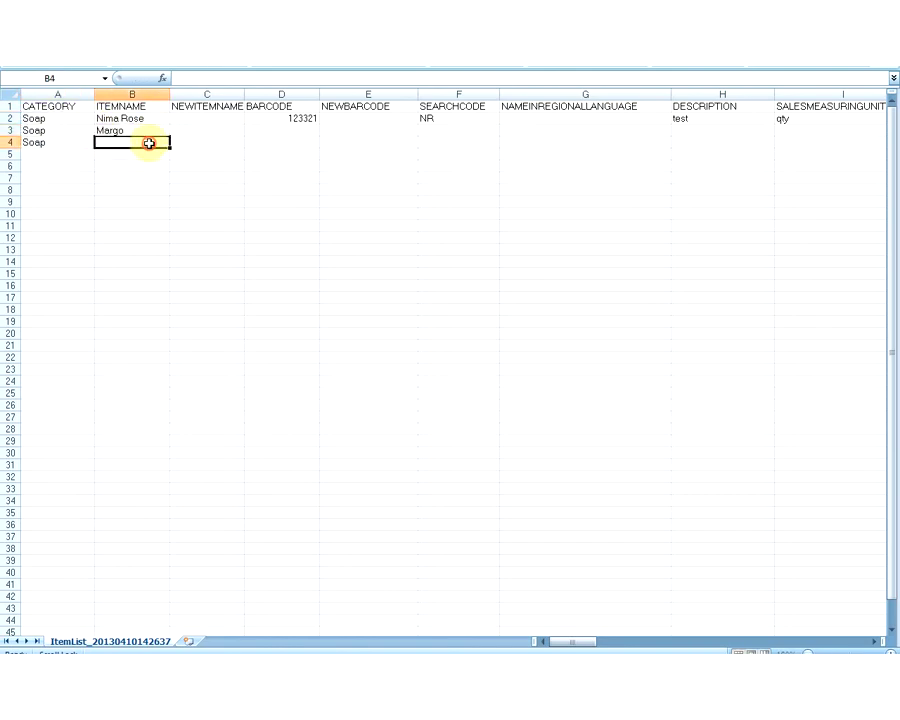
{"action": "type", "text": "Cinthol"}
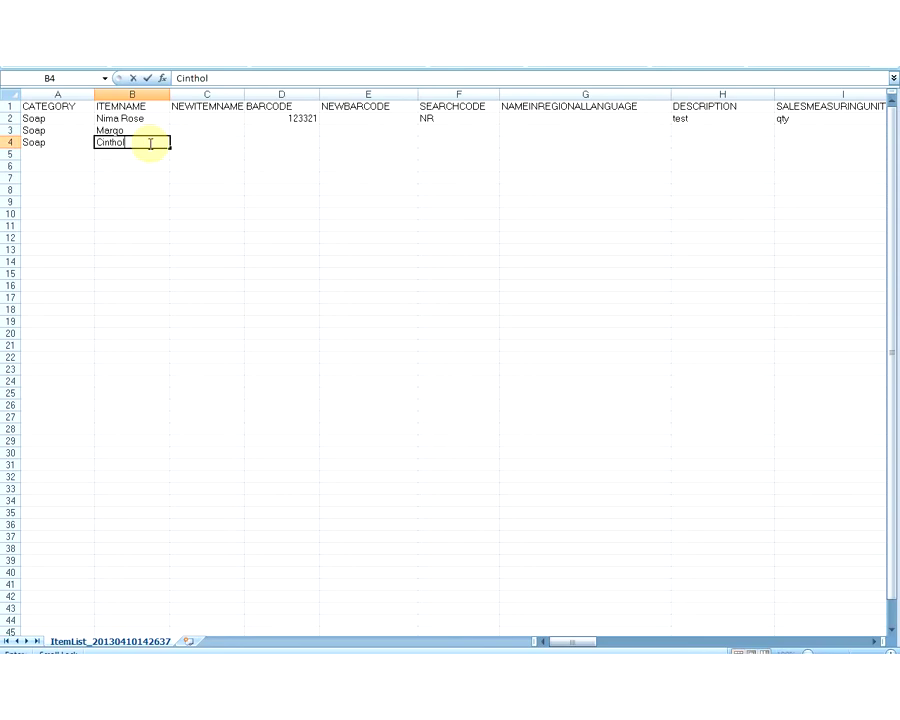
{"action": "left_click", "coordinate": [220, 131]}
Step across row 4 through the barcode, search code and description cells to SALESMEASURINGUNIT.
{"action": "left_click", "coordinate": [226, 141]}
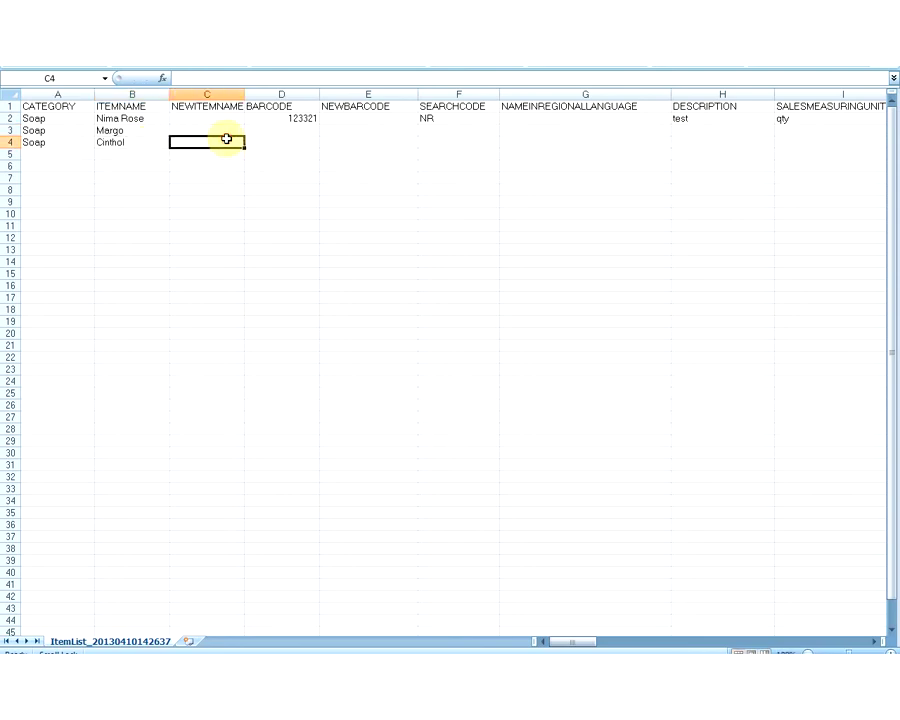
{"action": "left_click", "coordinate": [266, 132]}
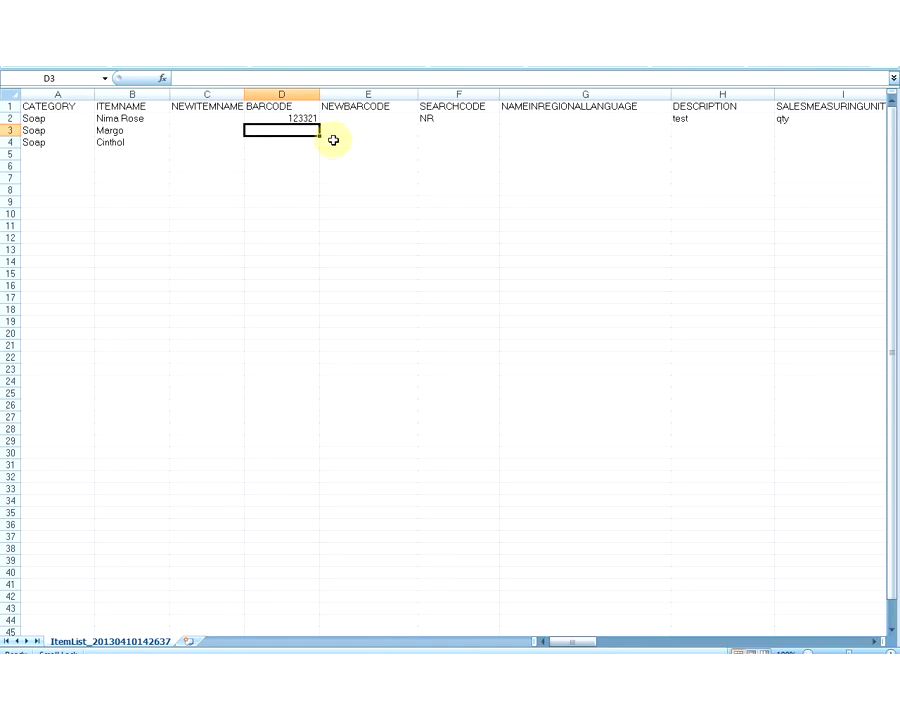
{"action": "left_click", "coordinate": [380, 143]}
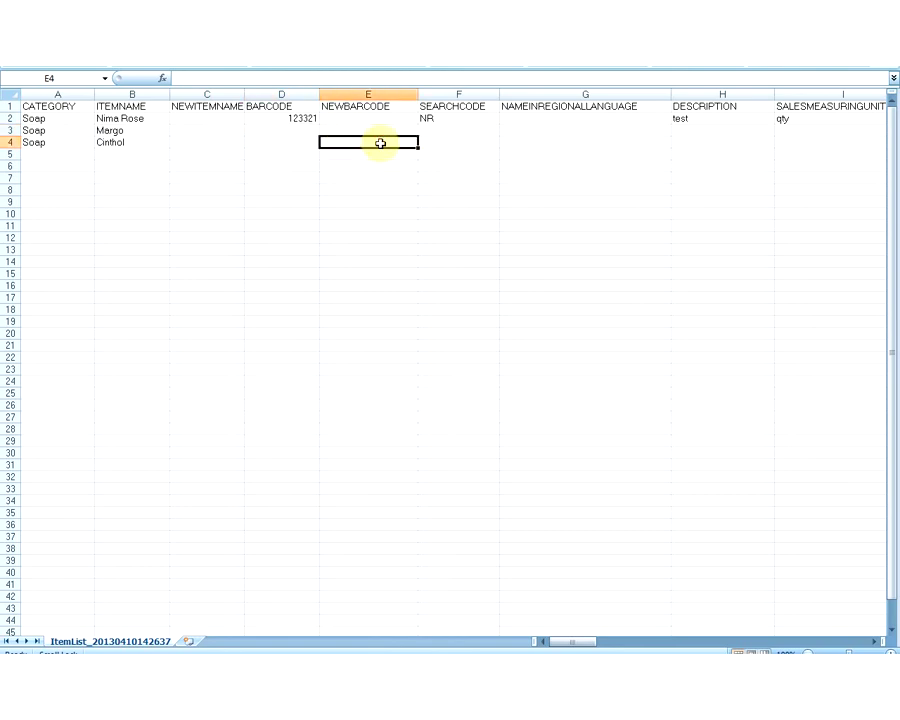
{"action": "left_click", "coordinate": [438, 141]}
{"action": "left_click", "coordinate": [518, 139]}
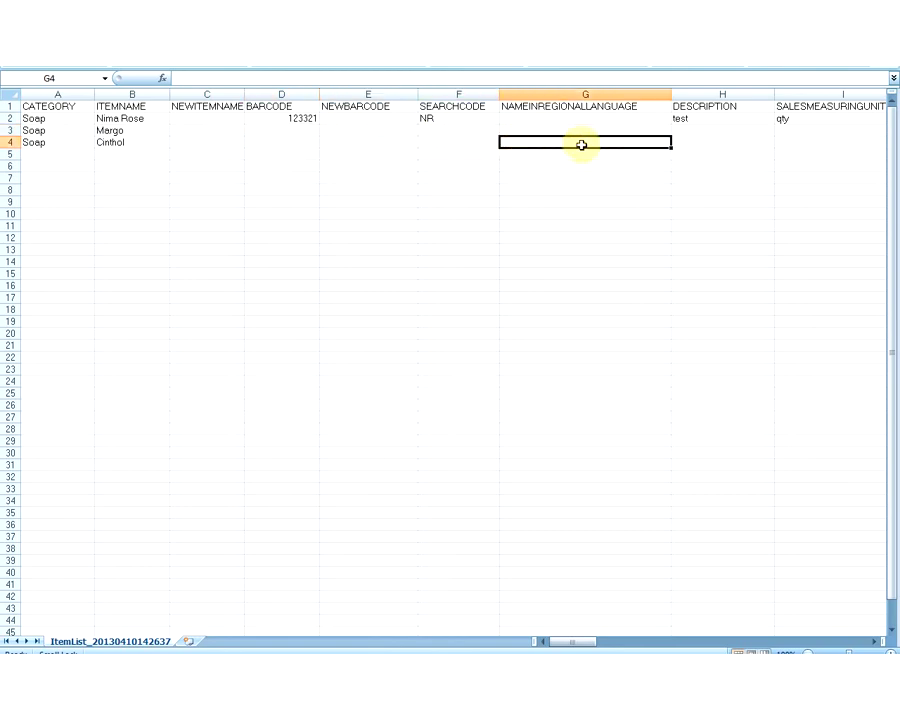
{"action": "left_click", "coordinate": [698, 140]}
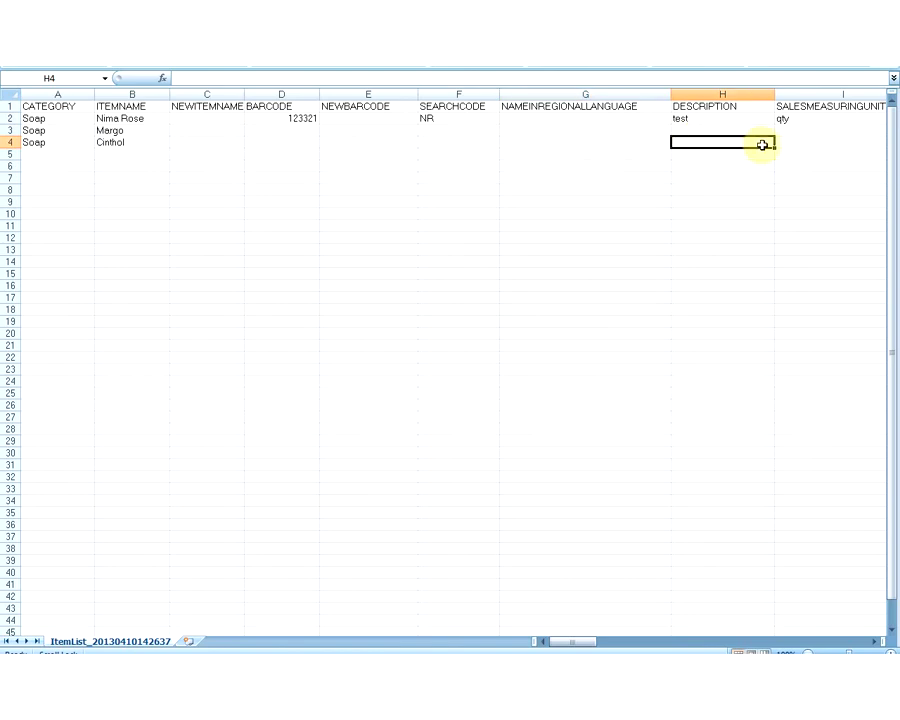
{"action": "left_click", "coordinate": [804, 143]}
{"action": "left_click_drag", "start_coordinate": [568, 643], "coordinate": [621, 638]}
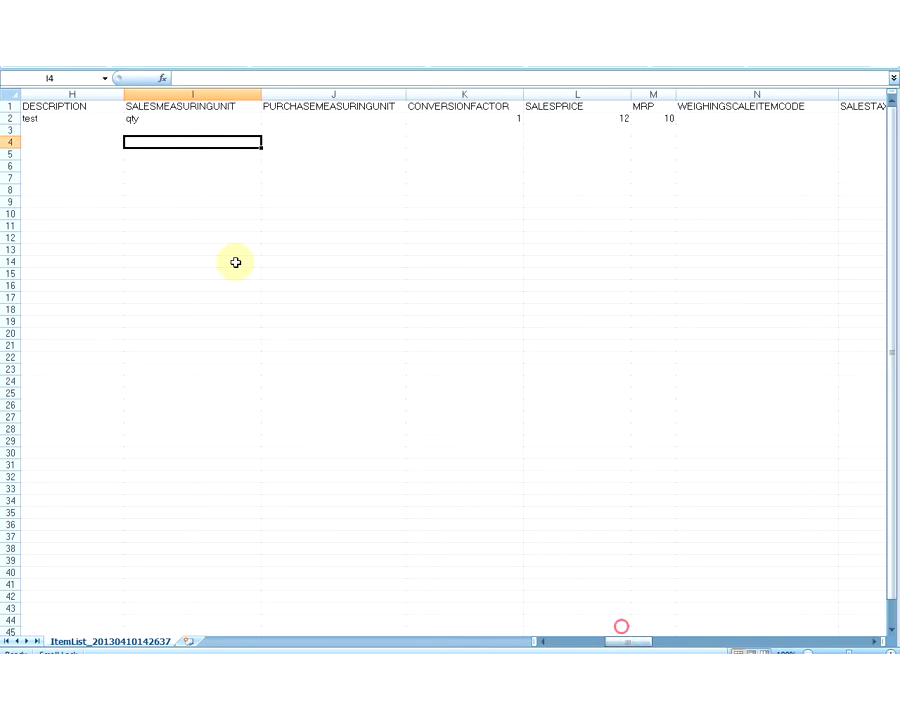
Copy the qty sales unit down to rows 3 and 4 and enter sales price 25 for row 4.
{"action": "left_click", "coordinate": [179, 131]}
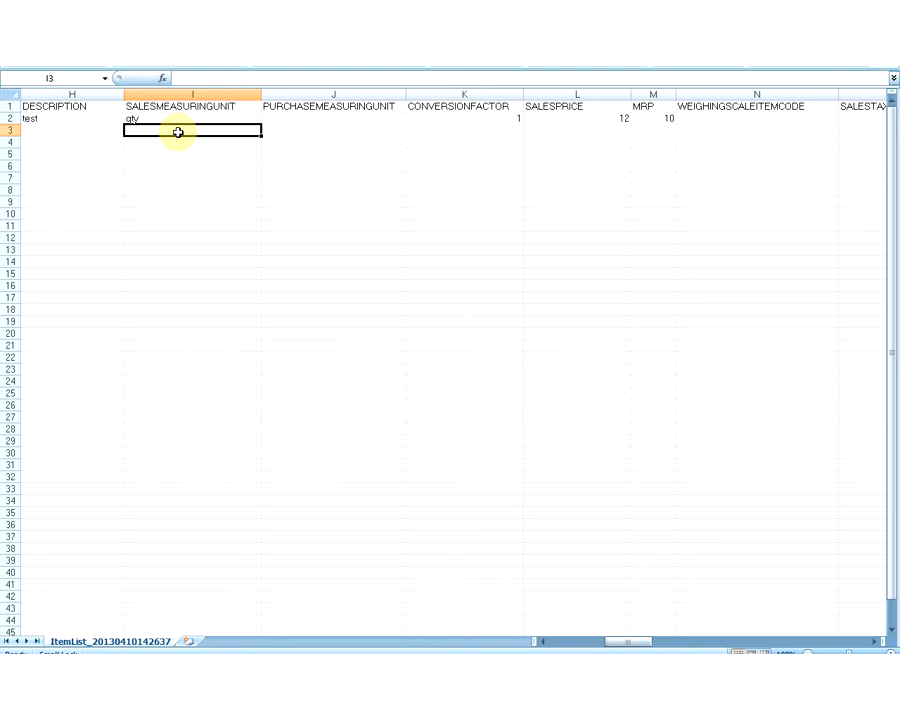
{"action": "left_click", "coordinate": [173, 120]}
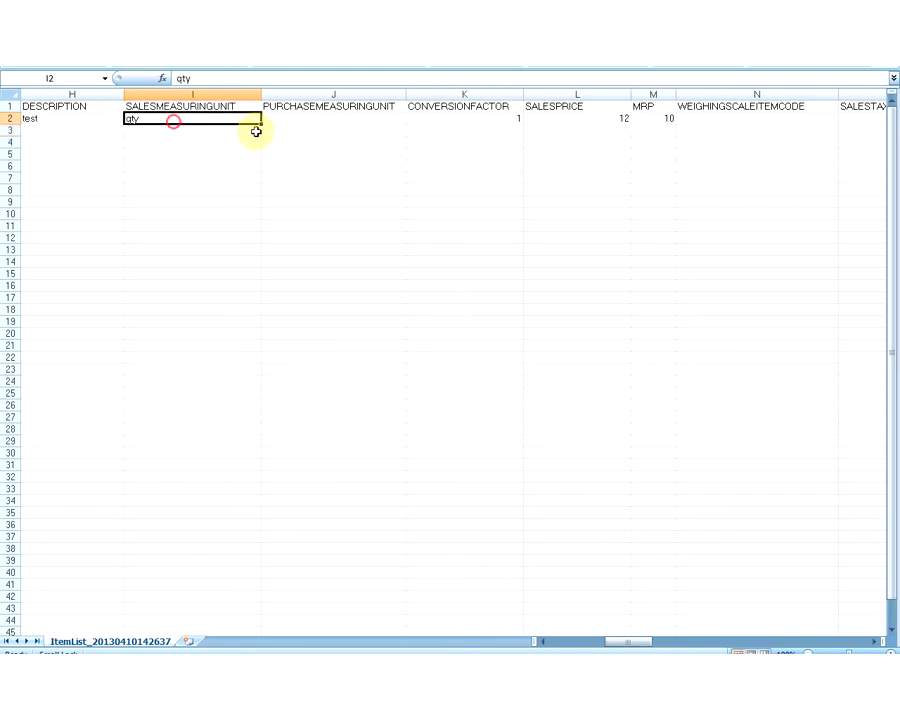
{"action": "left_click_drag", "start_coordinate": [261, 124], "coordinate": [262, 148]}
{"action": "left_click_drag", "start_coordinate": [262, 148], "coordinate": [262, 148]}
{"action": "left_click", "coordinate": [594, 142]}
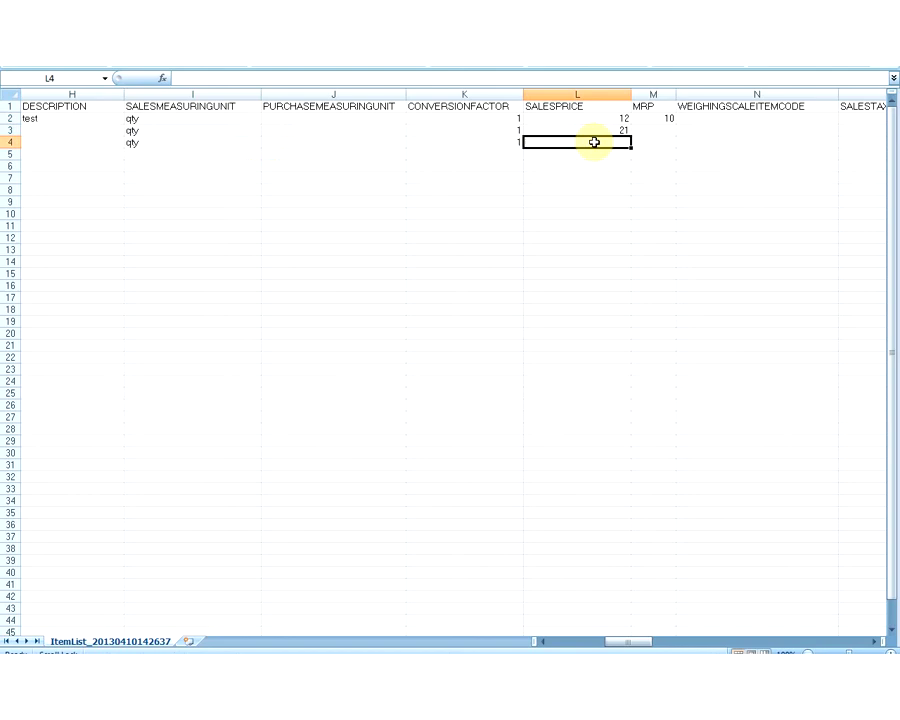
{"action": "type", "text": "25"}
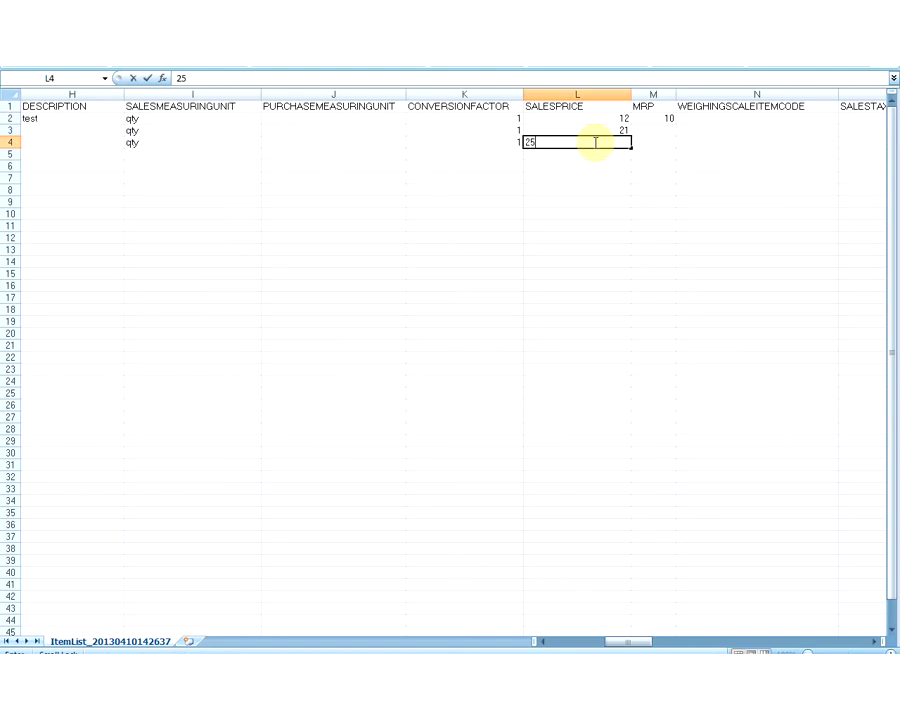
{"action": "scroll", "coordinate": [594, 142], "scroll_direction": "right", "scroll_amount": 5}
{"action": "left_click", "coordinate": [500, 132]}
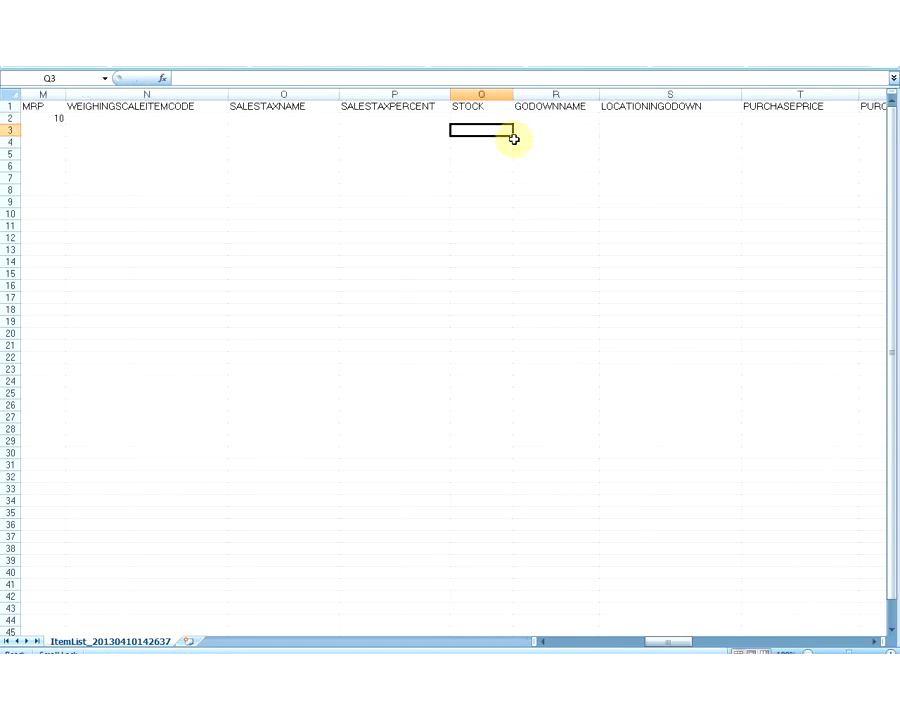
{"action": "left_click", "coordinate": [585, 132]}
{"action": "left_click", "coordinate": [700, 132]}
{"action": "left_click", "coordinate": [767, 133]}
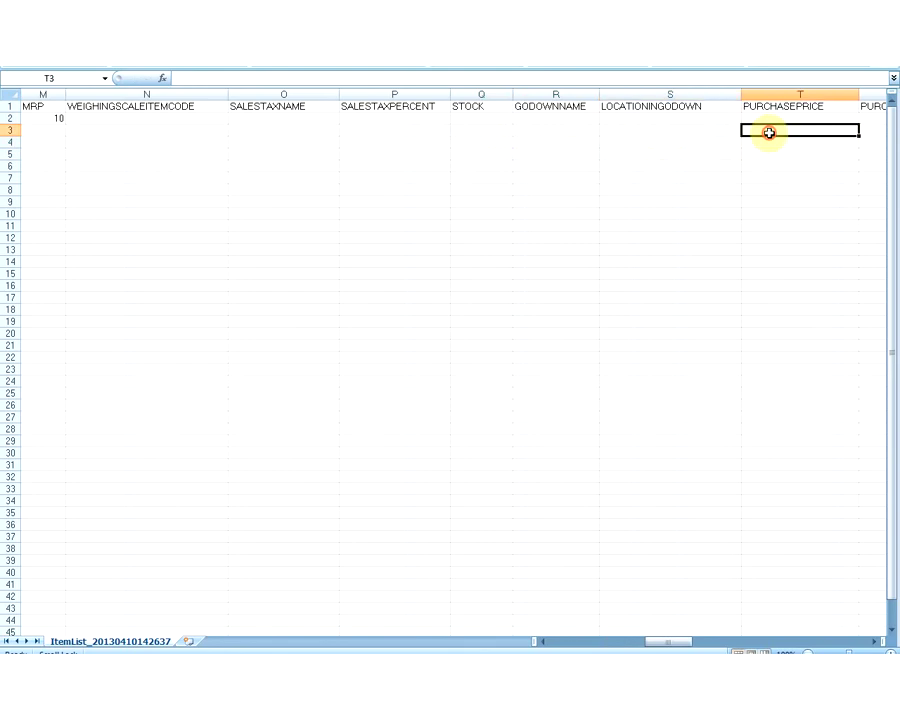
{"action": "scroll", "coordinate": [767, 139], "scroll_direction": "right", "scroll_amount": 4}
{"action": "left_click", "coordinate": [699, 141]}
{"action": "left_click", "coordinate": [796, 133]}
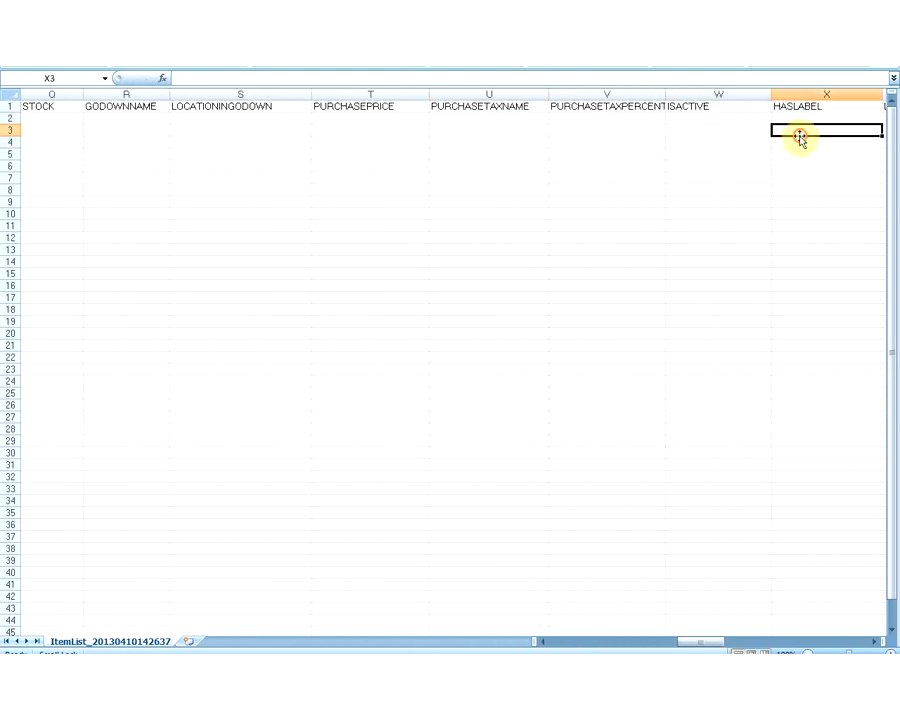
{"action": "scroll", "coordinate": [792, 140], "scroll_direction": "right", "scroll_amount": 3}
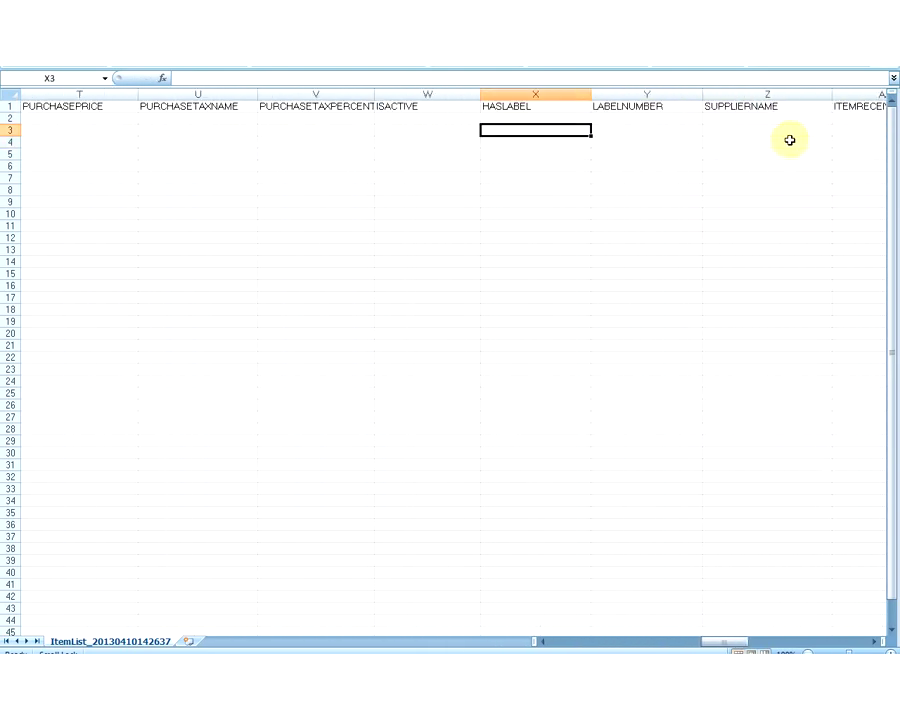
{"action": "left_click", "coordinate": [663, 133]}
{"action": "left_click", "coordinate": [740, 135]}
{"action": "scroll", "coordinate": [743, 136], "scroll_direction": "right", "scroll_amount": 1}
{"action": "scroll", "coordinate": [743, 136], "scroll_direction": "right", "scroll_amount": 3}
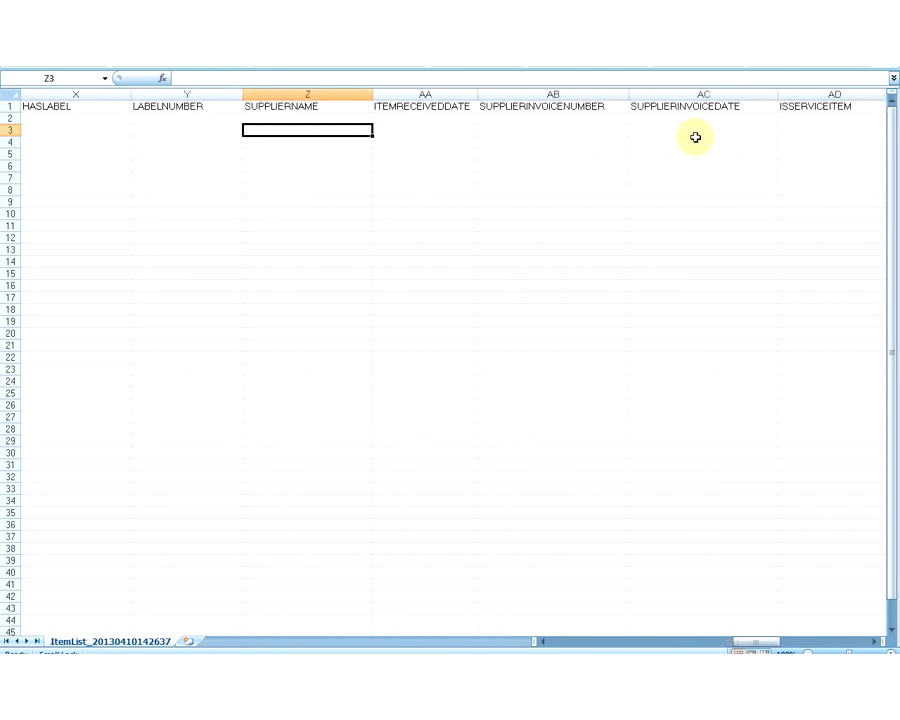
{"action": "left_click", "coordinate": [438, 130]}
{"action": "left_click", "coordinate": [529, 131]}
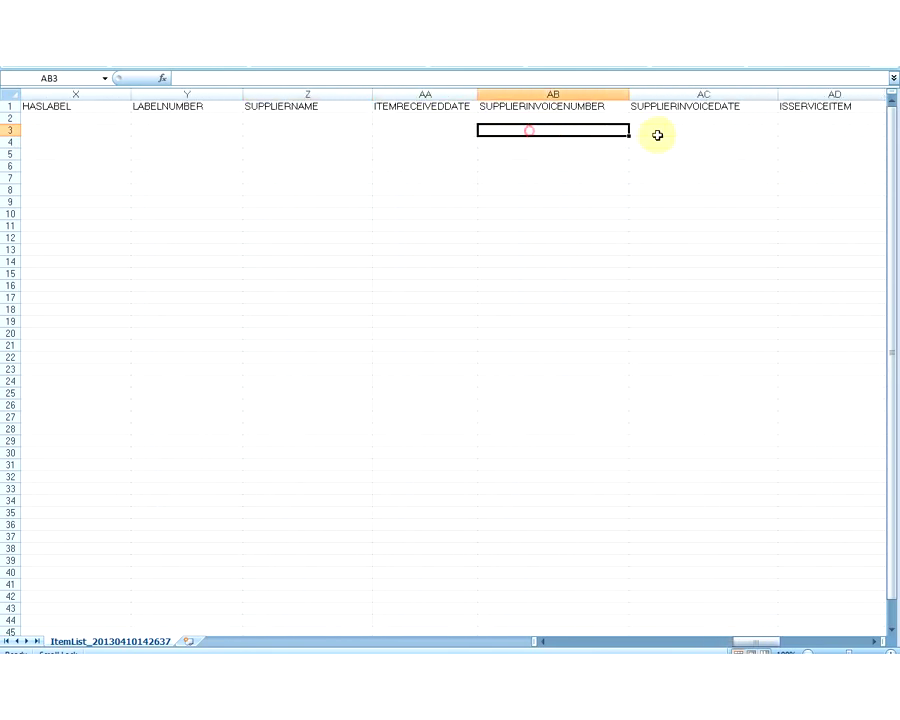
{"action": "left_click", "coordinate": [680, 134]}
{"action": "scroll", "coordinate": [734, 136], "scroll_direction": "right", "scroll_amount": 3}
{"action": "scroll", "coordinate": [737, 138], "scroll_direction": "right", "scroll_amount": 1}
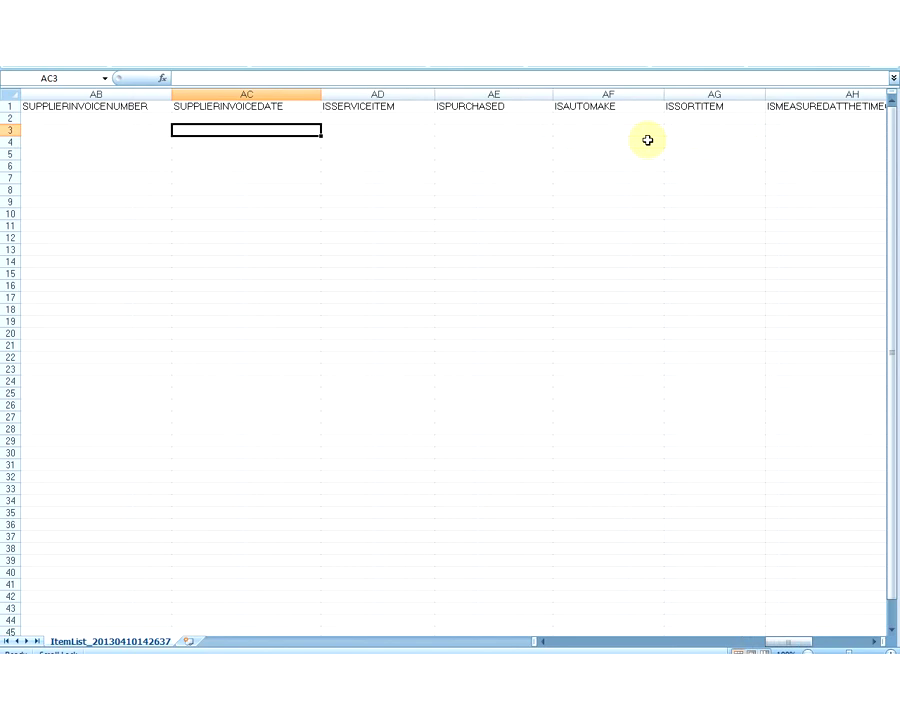
{"action": "left_click", "coordinate": [416, 131]}
{"action": "left_click", "coordinate": [490, 131]}
{"action": "left_click", "coordinate": [620, 131]}
{"action": "left_click", "coordinate": [700, 133]}
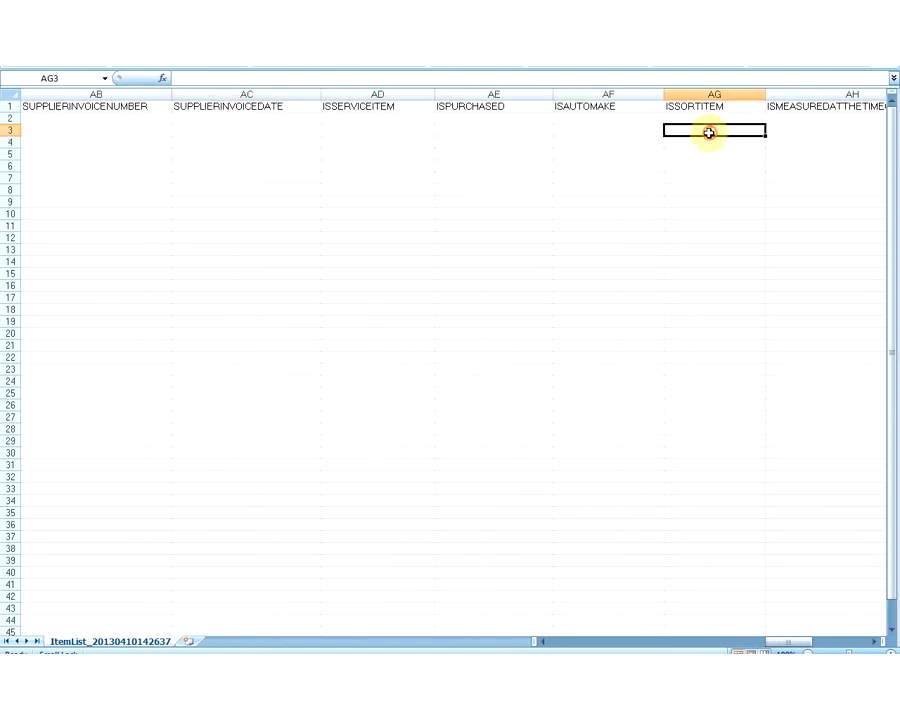
{"action": "scroll", "coordinate": [705, 132], "scroll_direction": "right", "scroll_amount": 7}
{"action": "left_click", "coordinate": [838, 106]}
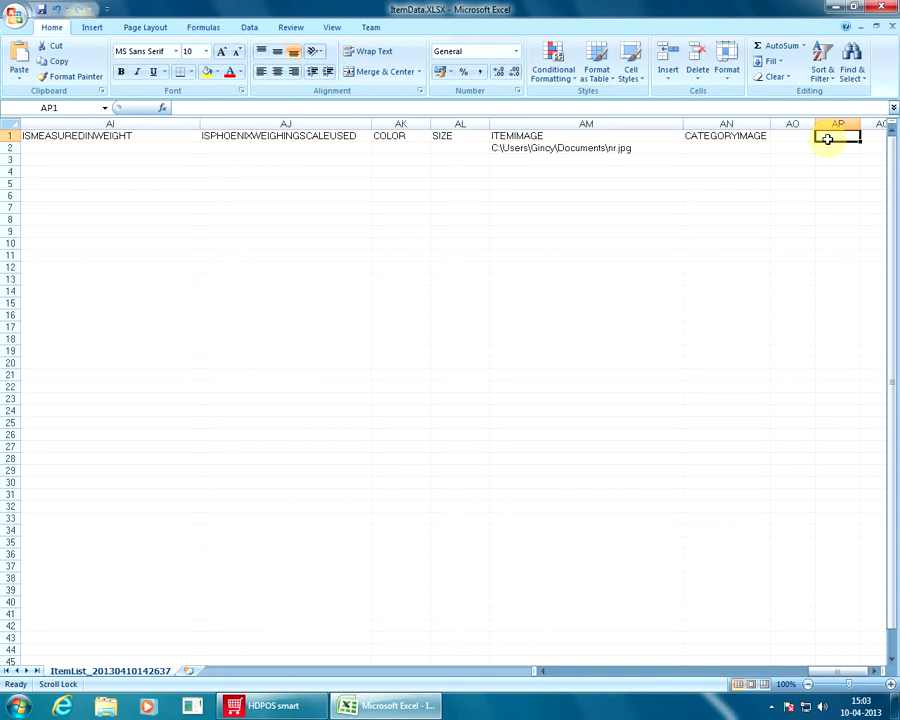
Save ItemData.XLSX from the Office menu and close Excel.
{"action": "left_click", "coordinate": [14, 18]}
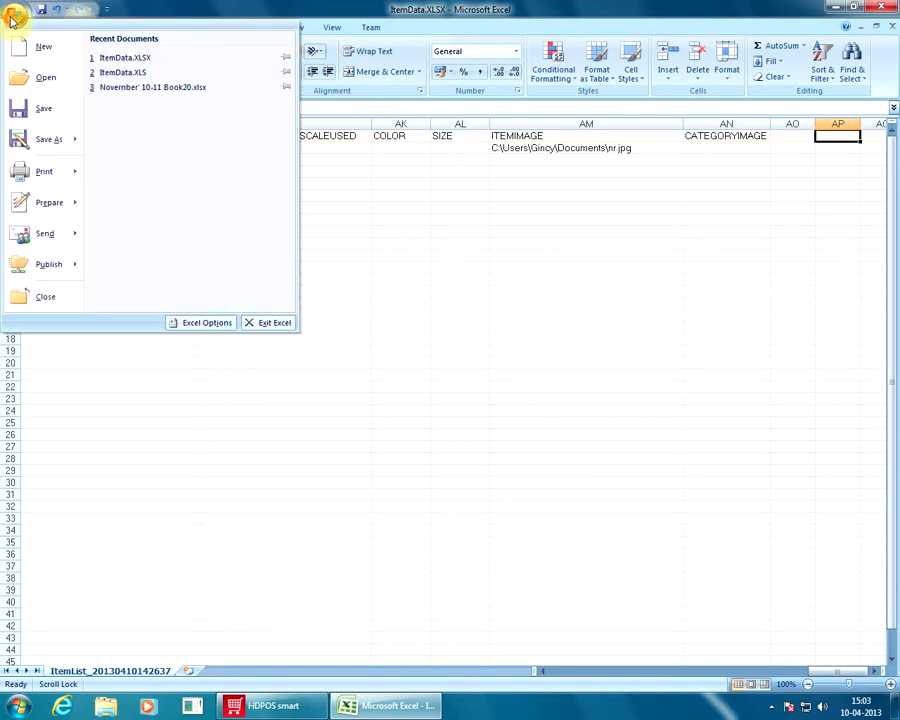
{"action": "left_click", "coordinate": [40, 110]}
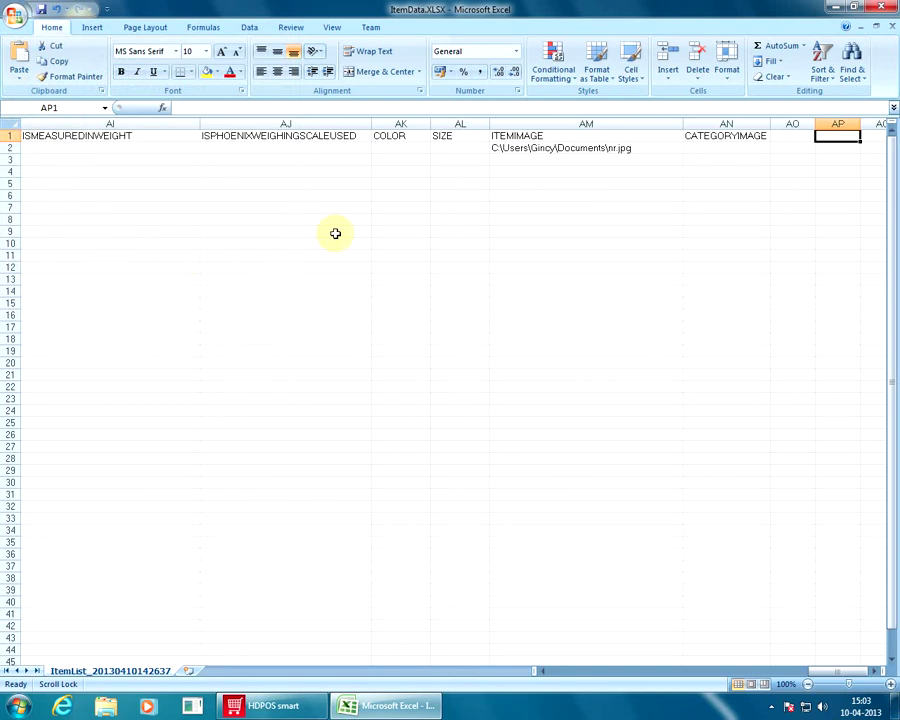
{"action": "left_click", "coordinate": [878, 8]}
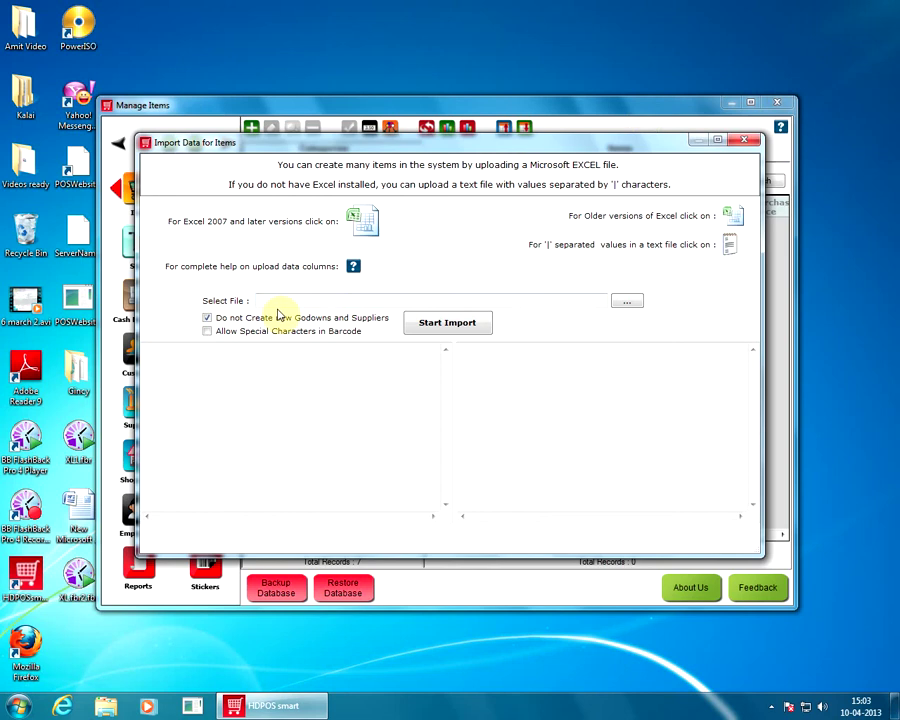
Select ItemData.XLSX as the import file, run the import, and close the import window.
{"action": "left_click", "coordinate": [626, 302]}
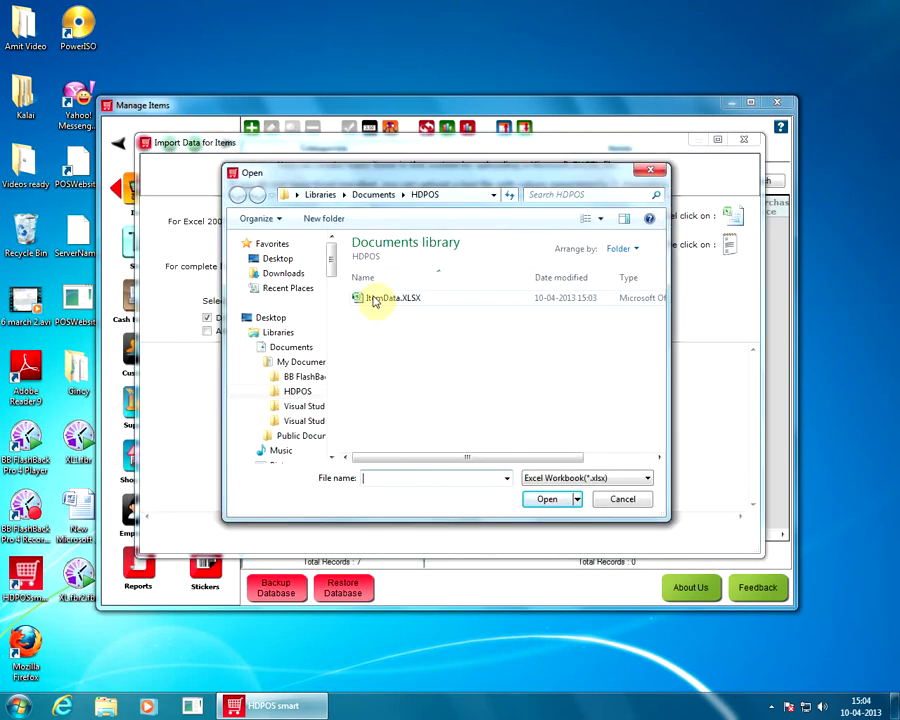
{"action": "left_click", "coordinate": [375, 301]}
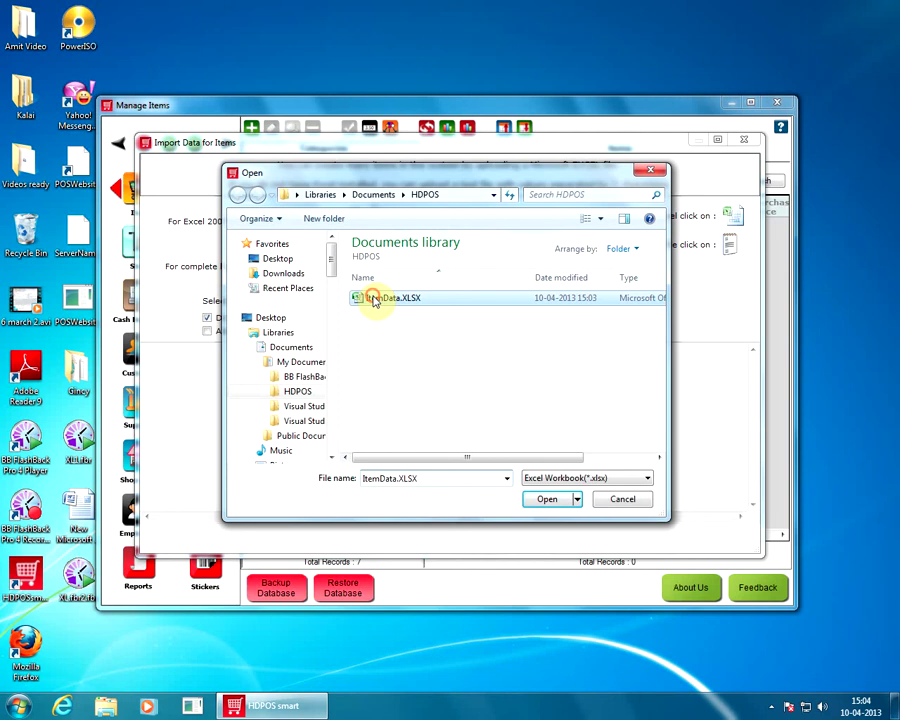
{"action": "left_click", "coordinate": [546, 498]}
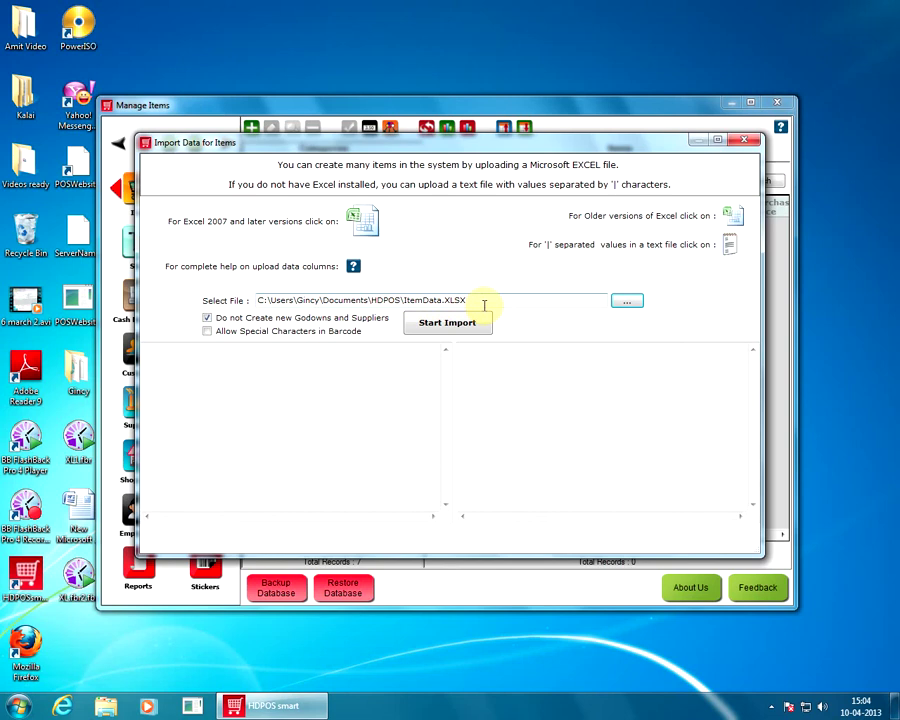
{"action": "left_click", "coordinate": [446, 325]}
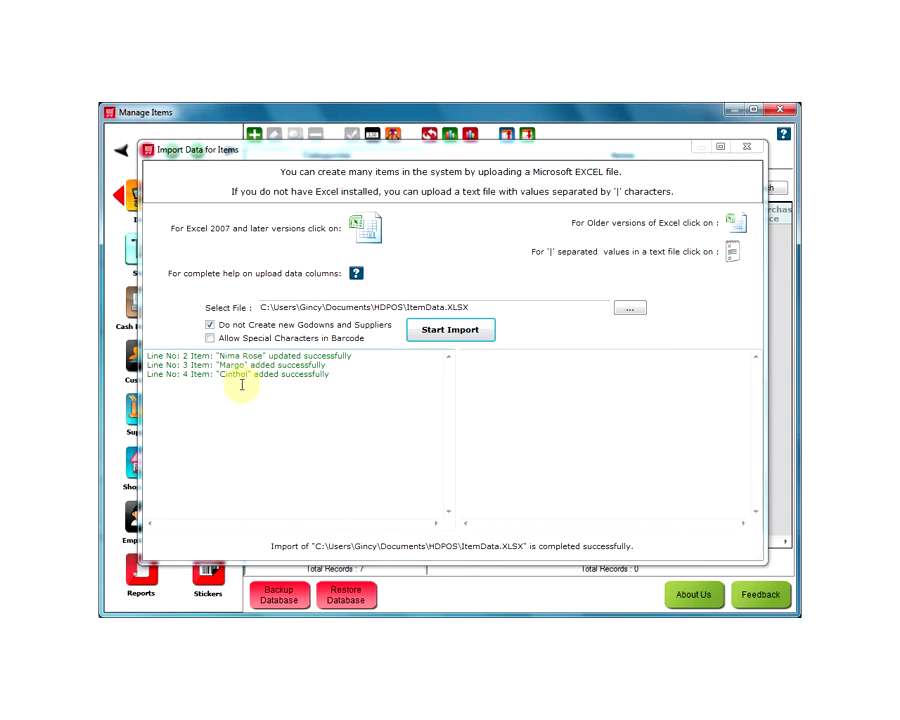
{"action": "left_click", "coordinate": [745, 149]}
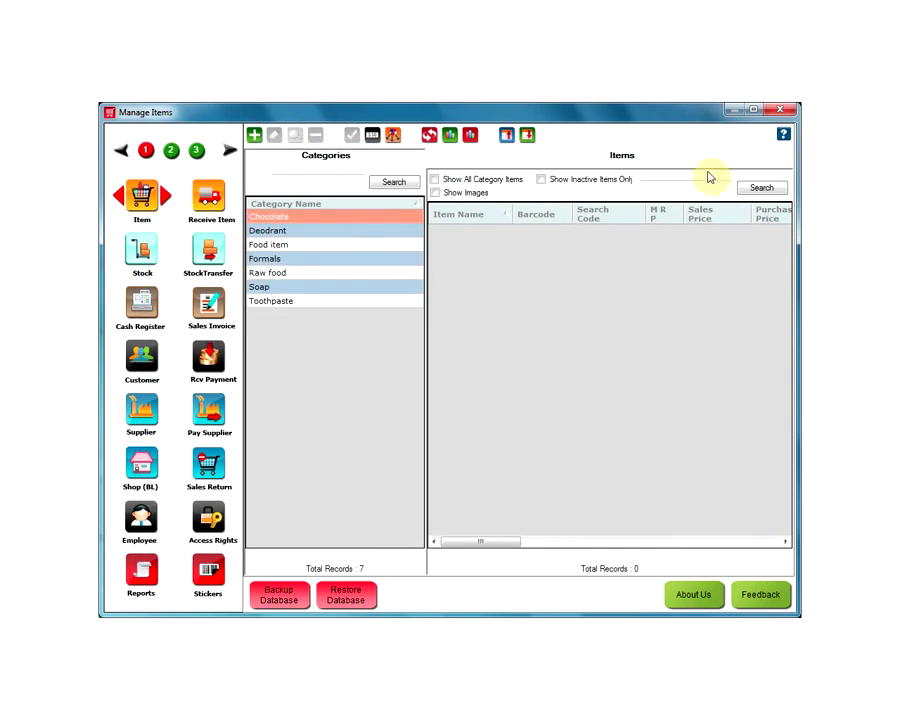
List the Soap items (Cinthol, Lux, Margo, Nima Rose), inspect Nima Rose, then open Margo's details.
{"action": "left_click", "coordinate": [297, 290]}
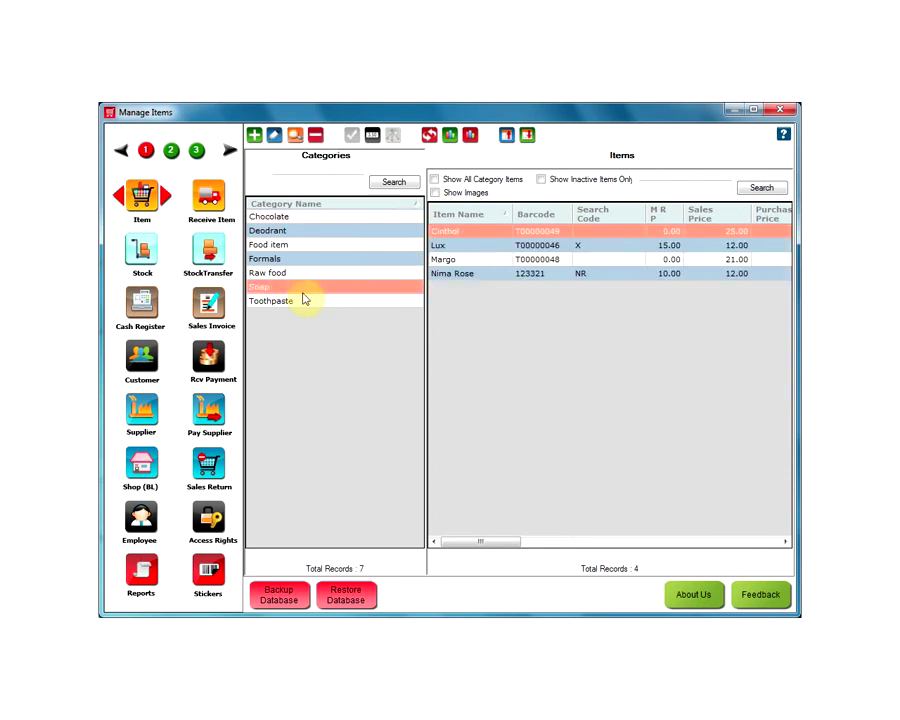
{"action": "left_click", "coordinate": [438, 274]}
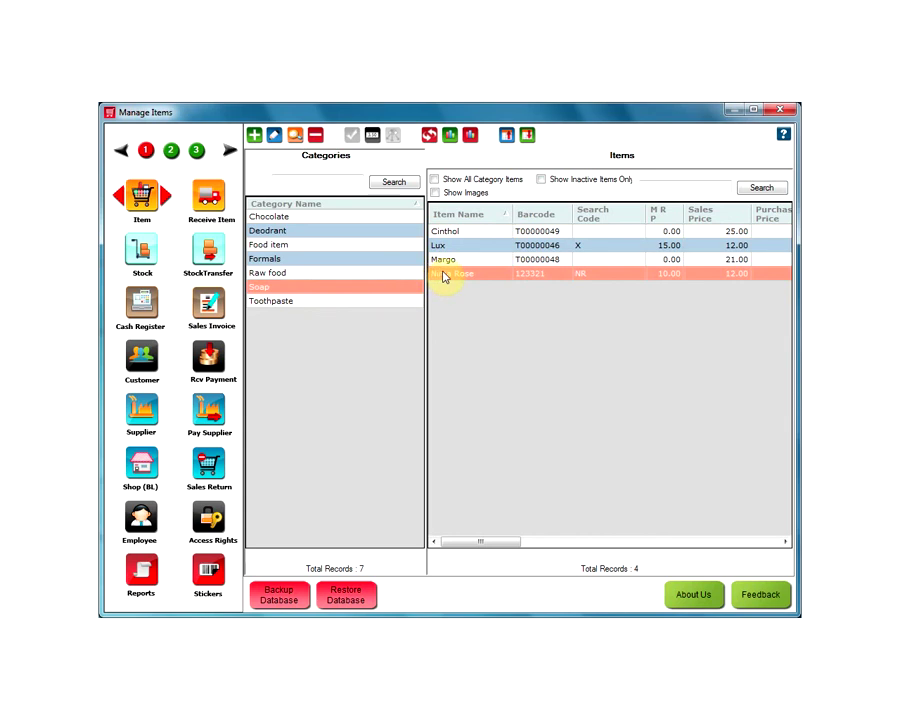
{"action": "double_click", "coordinate": [448, 276]}
{"action": "left_click", "coordinate": [730, 154]}
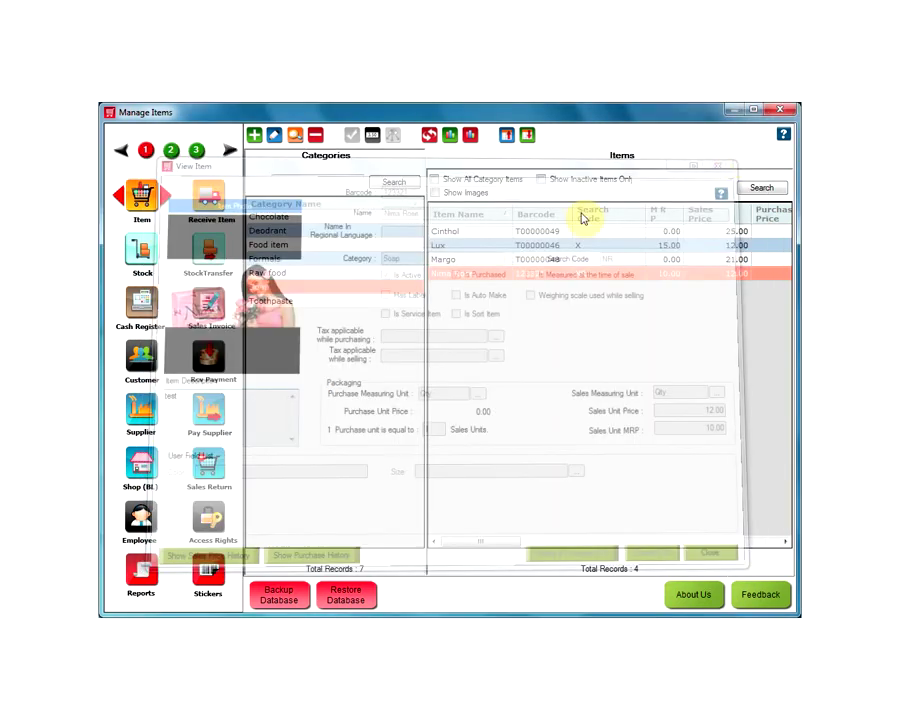
{"action": "double_click", "coordinate": [448, 262]}
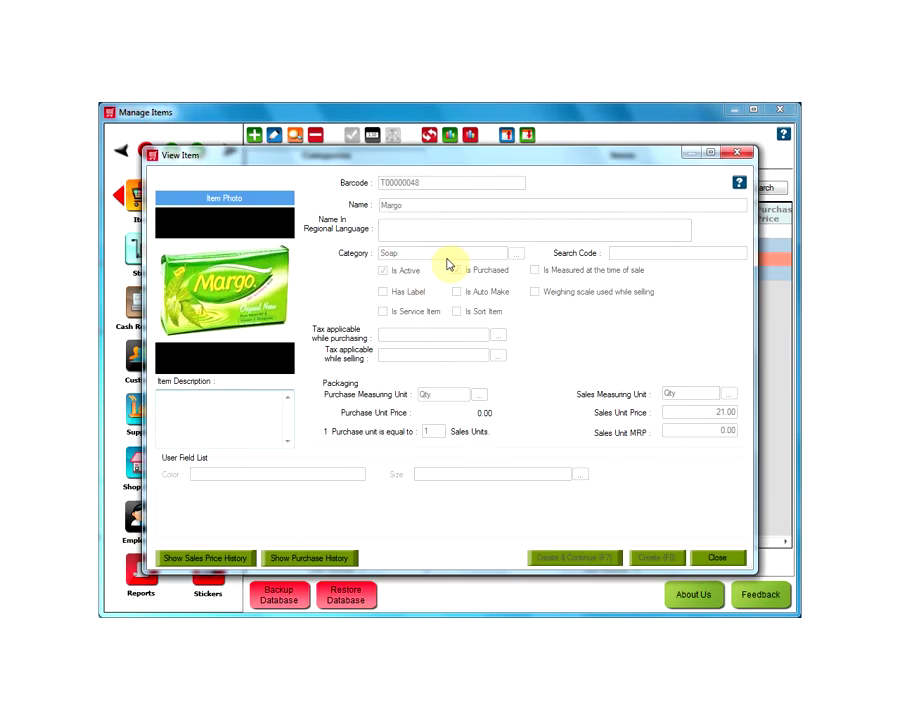